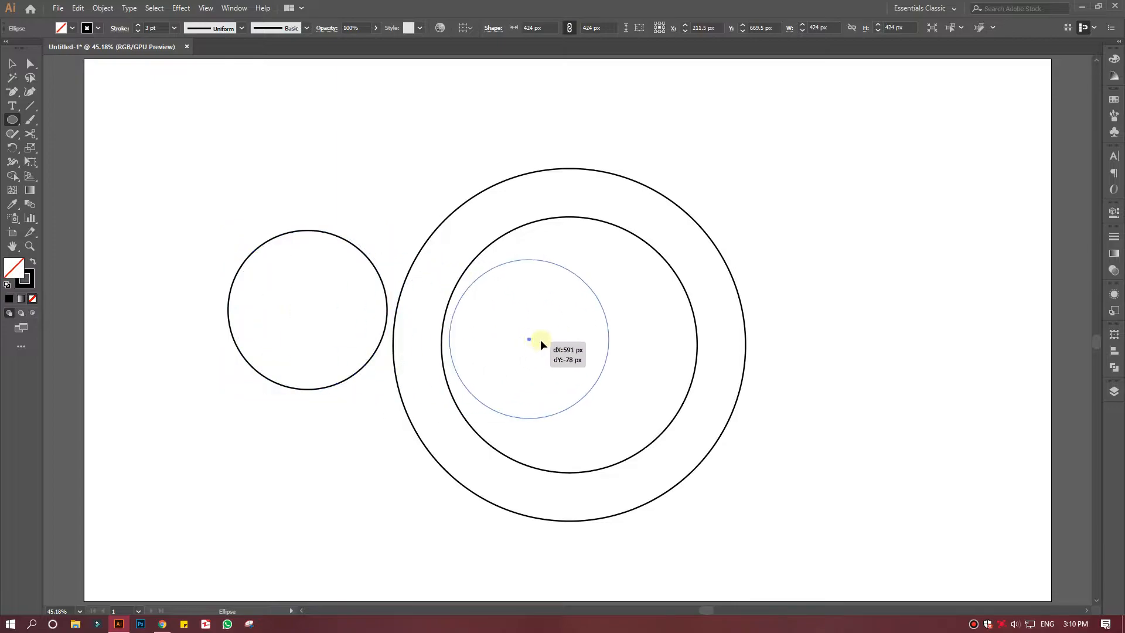
Create a 175 px circle and place it at the common center of the three concentric circles.
click(237, 260)
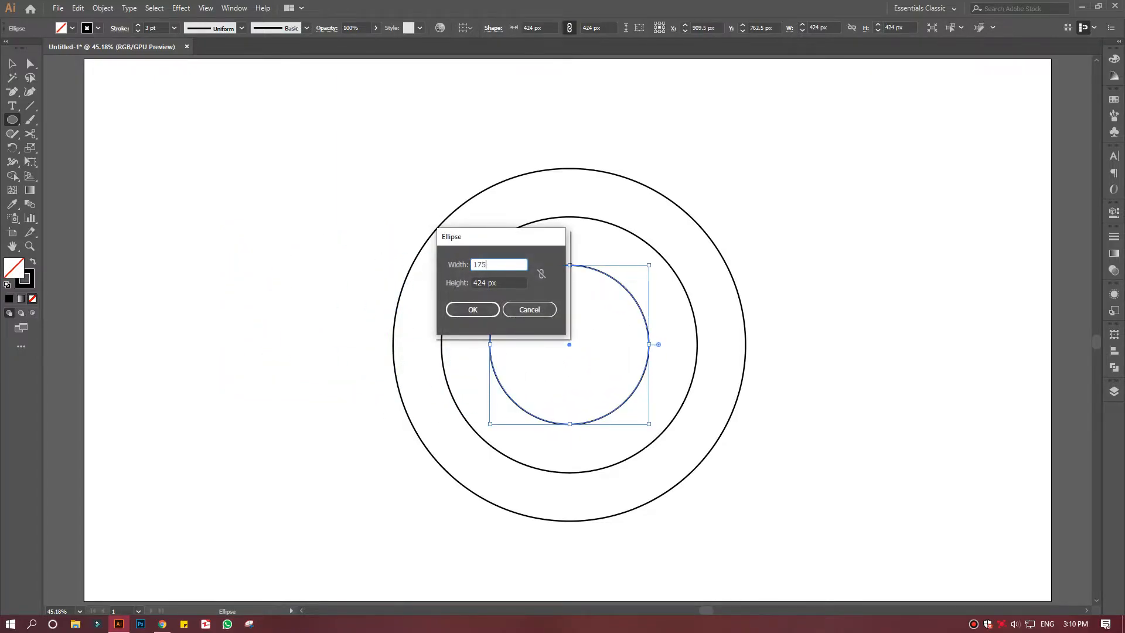
key(Tab)
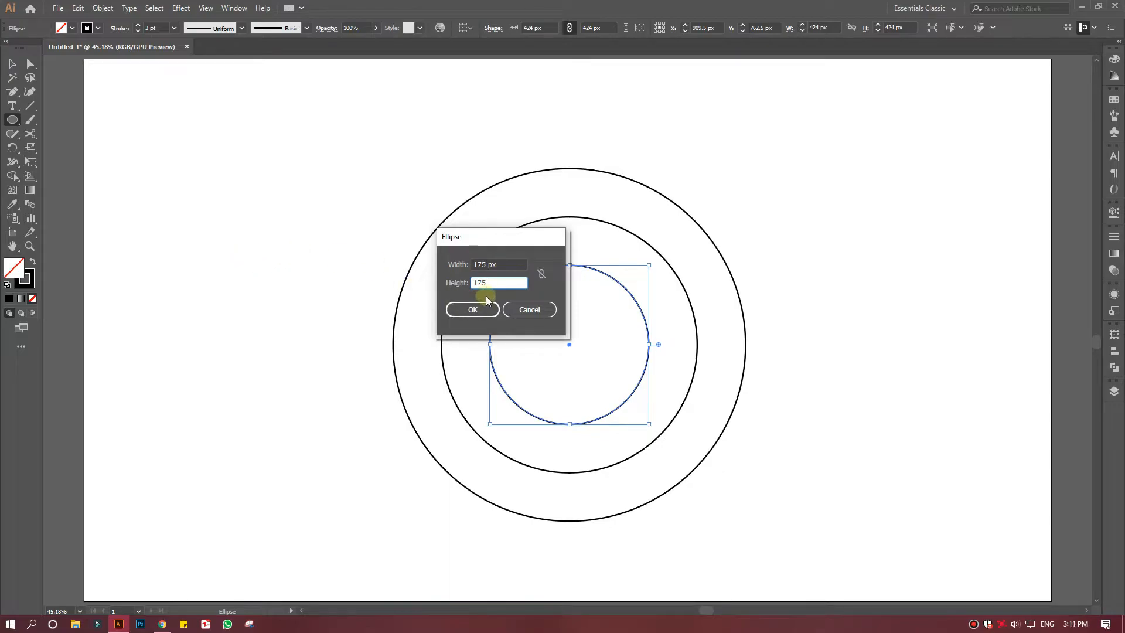
click(476, 309)
drag(272, 296, 567, 345)
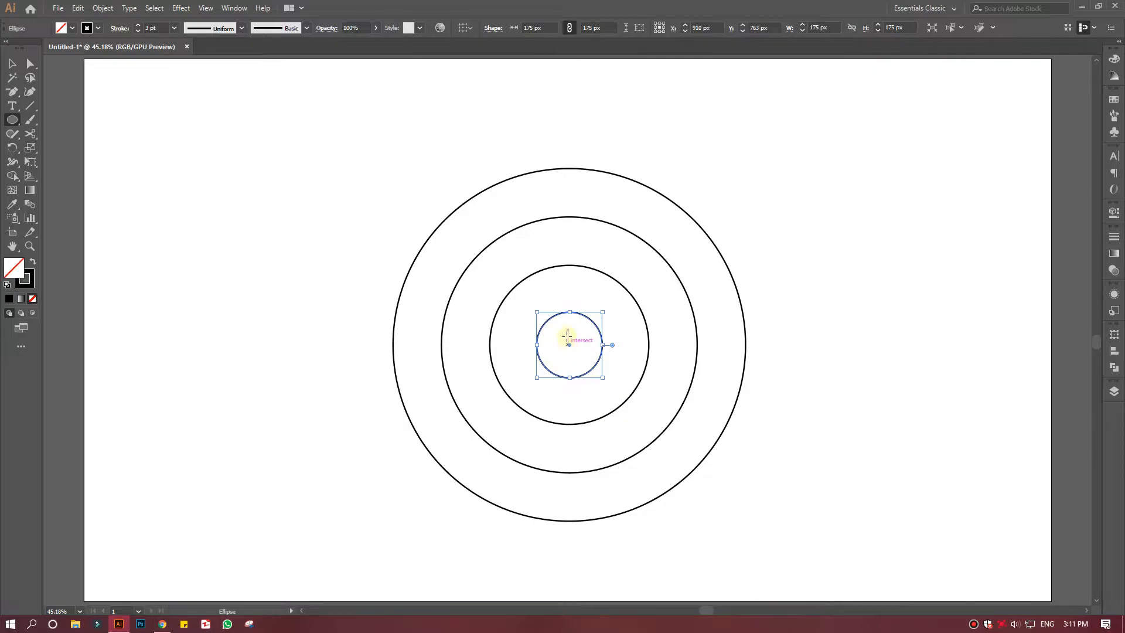
Align all four concentric circles to their horizontal centers.
click(12, 63)
drag(402, 183, 604, 367)
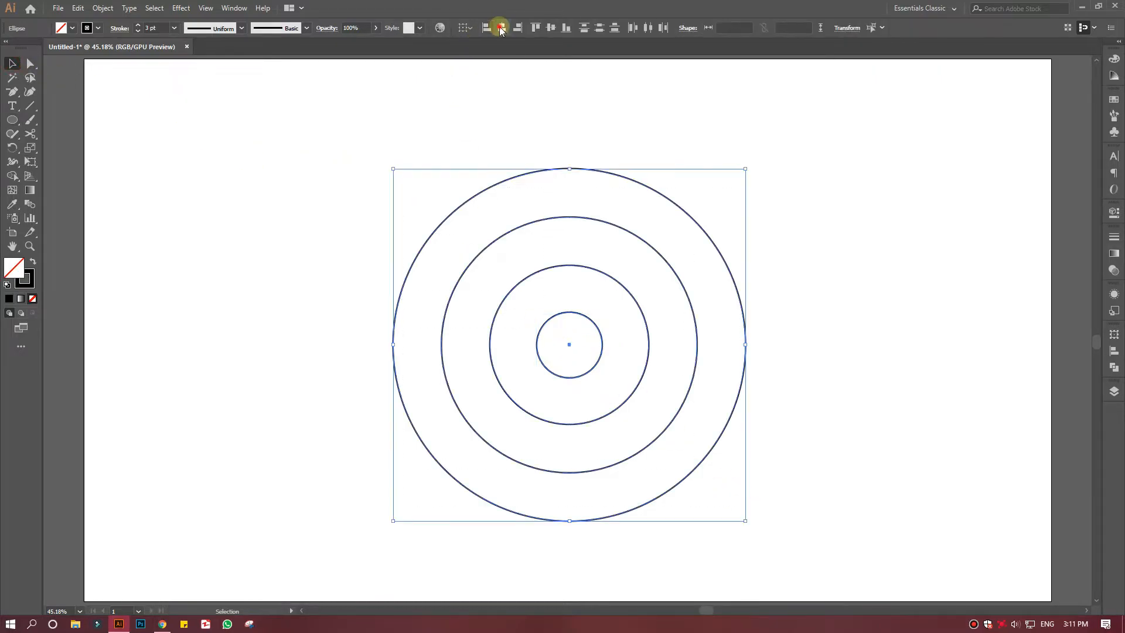
click(231, 232)
Create a 125 px circle and place it directly below the center circle, inside the innermost ring.
click(12, 119)
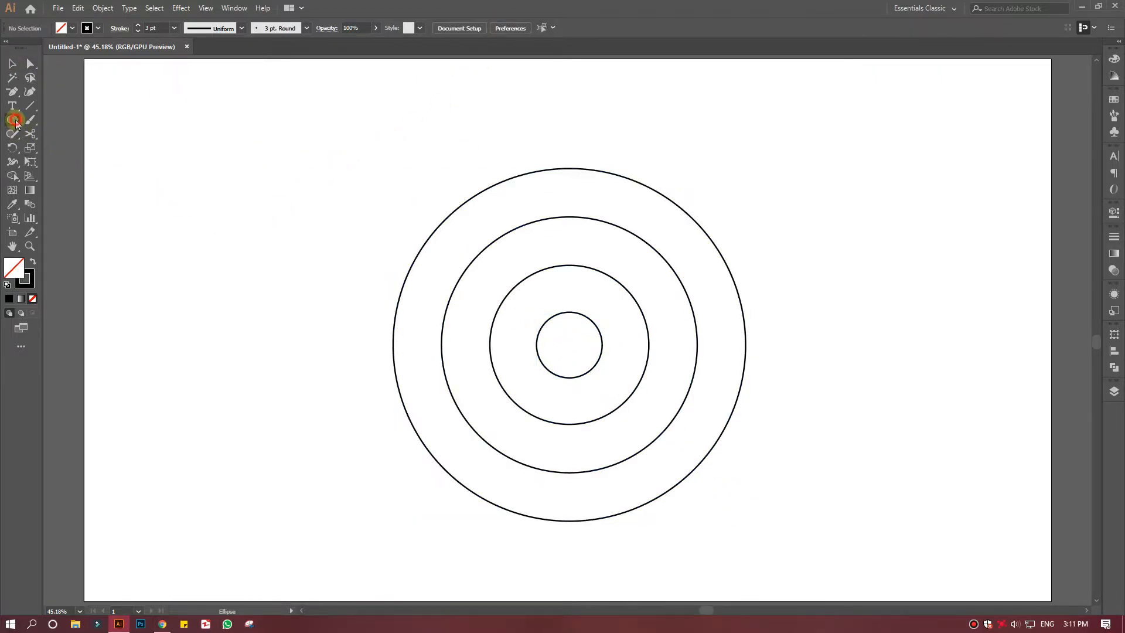
click(259, 240)
double_click(484, 264)
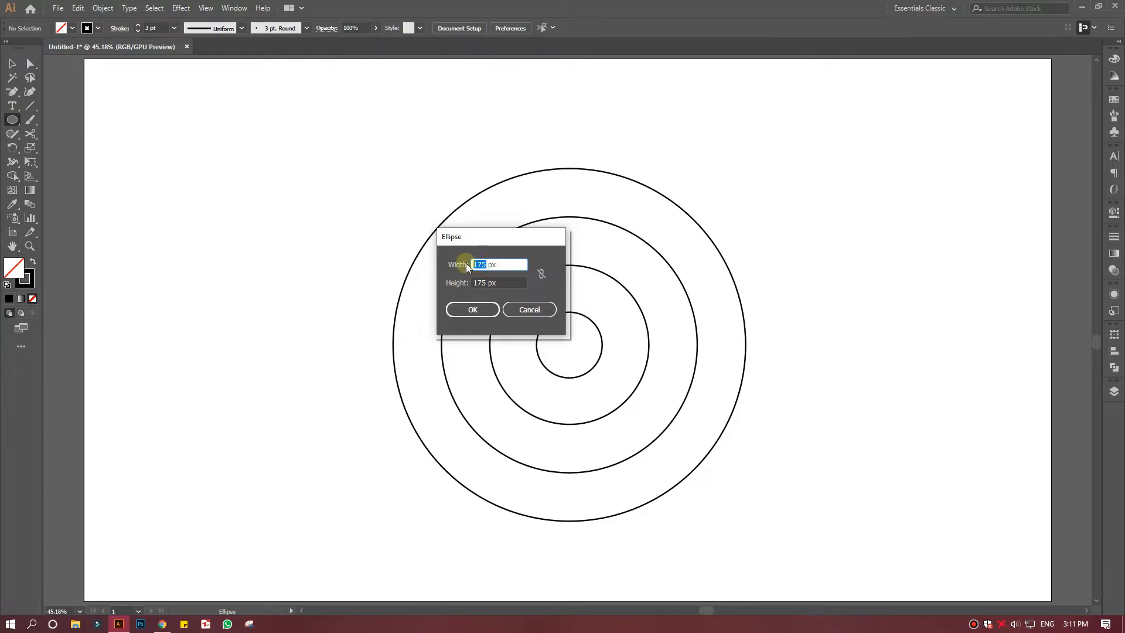
key(Tab)
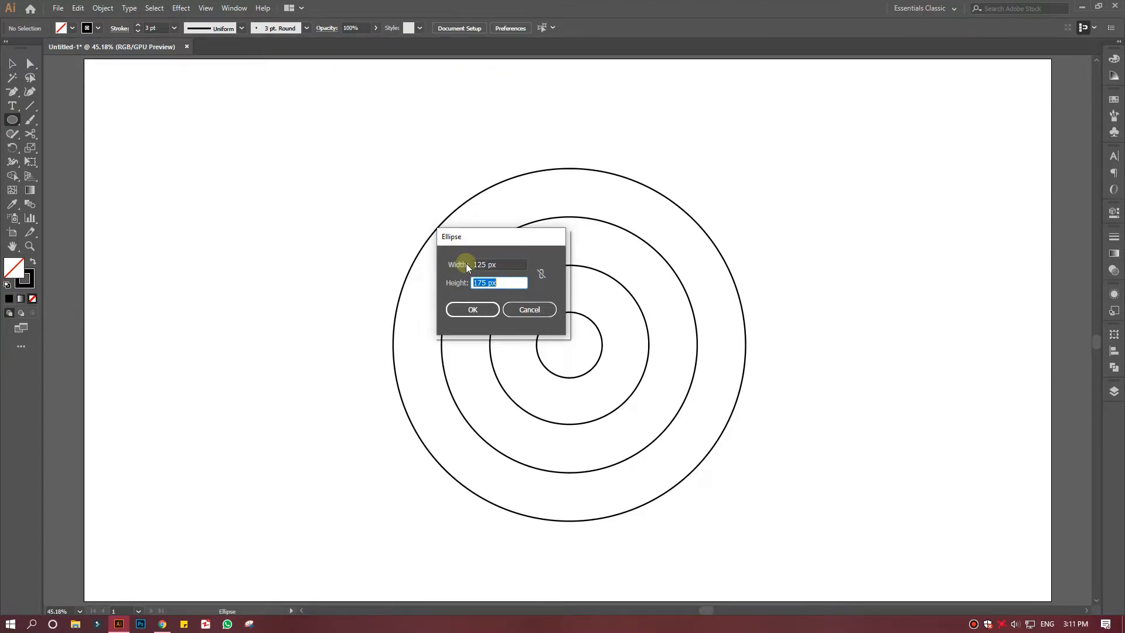
text(125)
click(477, 311)
drag(282, 263, 568, 400)
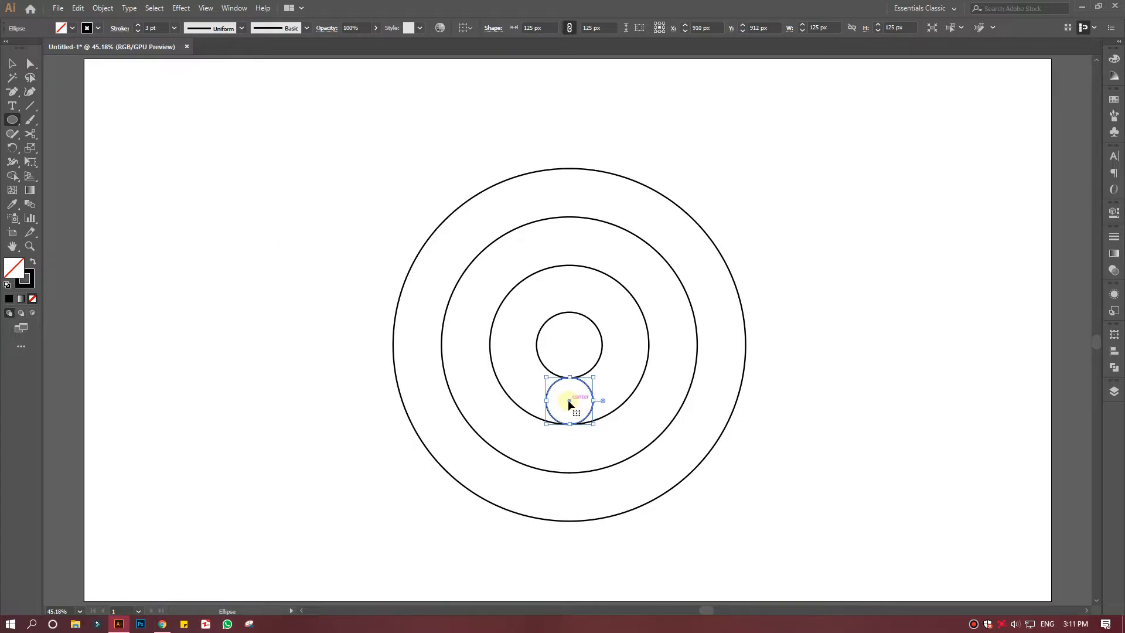
Add another 125 px circle between the two outermost circles at their lowest point.
click(276, 291)
key(Return)
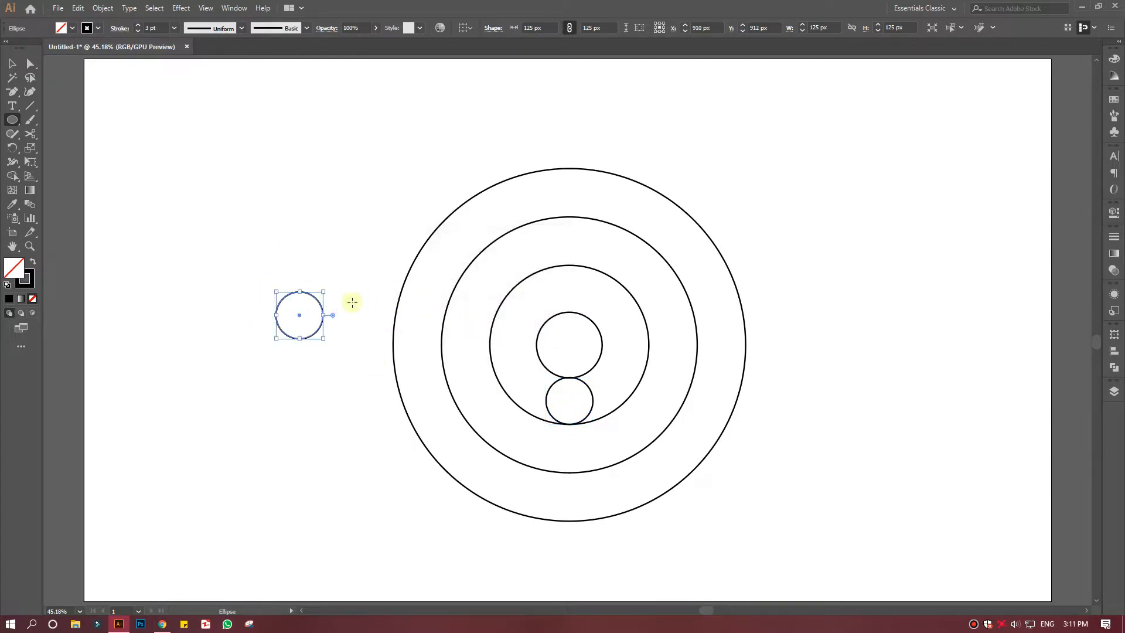
drag(299, 317, 568, 495)
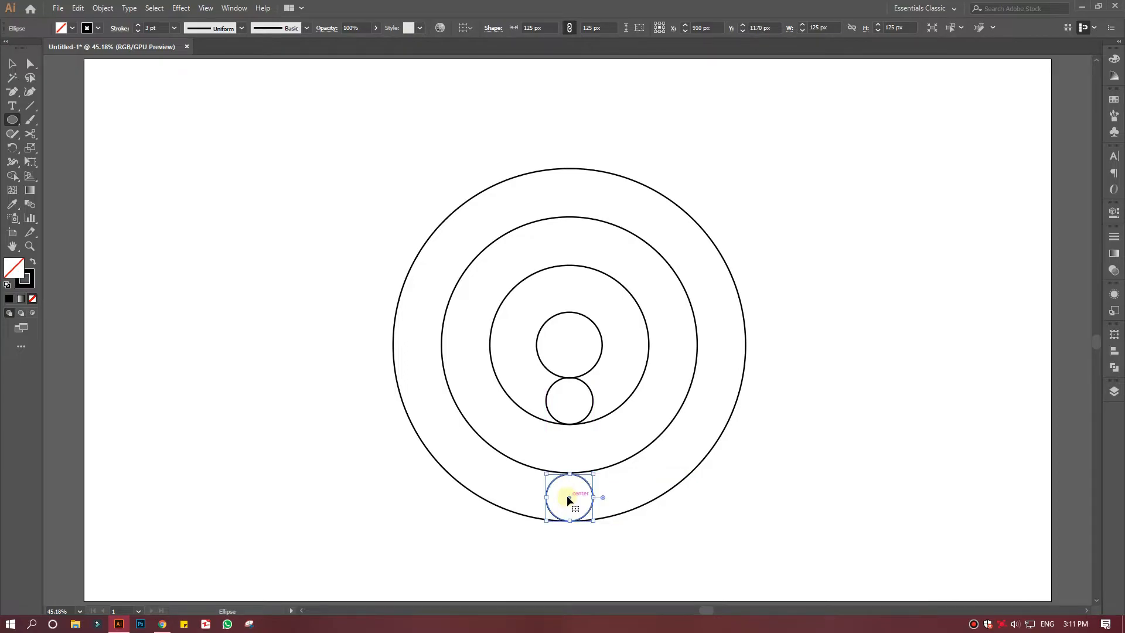
Center the concentric circles and both small 125 px circles horizontally on each other.
key(v)
drag(231, 195, 676, 519)
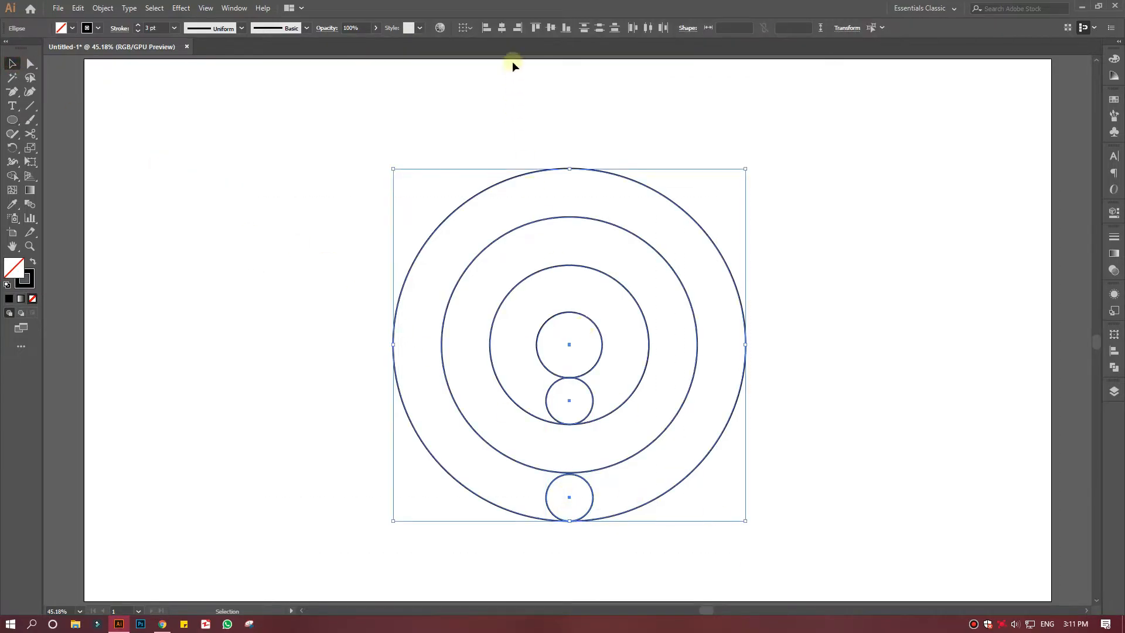
click(502, 28)
click(237, 315)
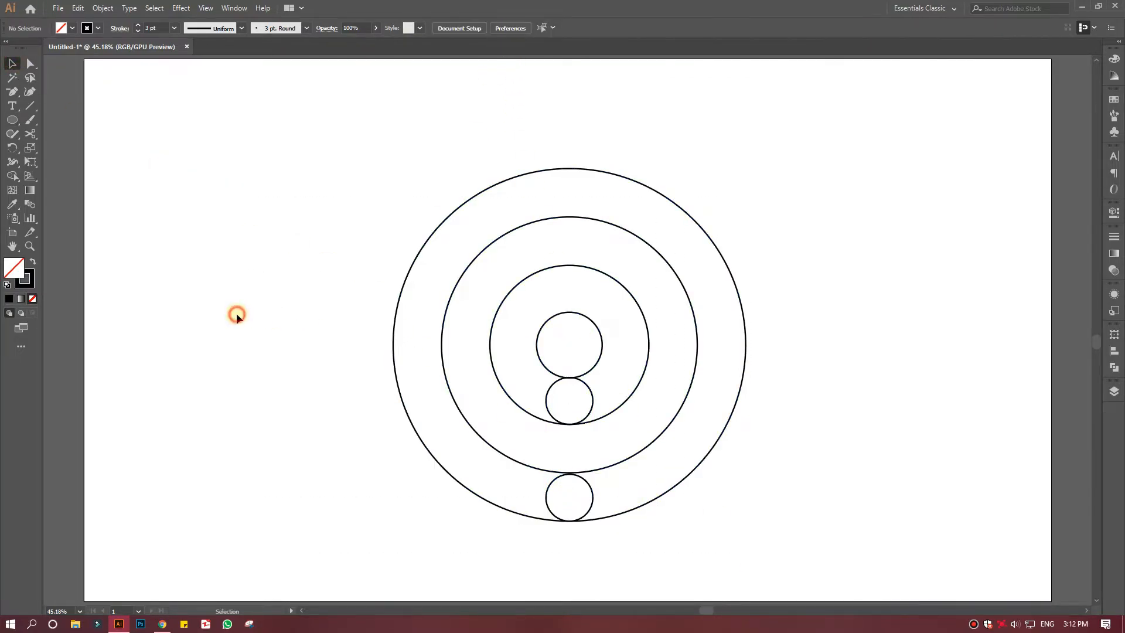
Add a third 125 px circle on the right side, between the second and third largest circles at center height.
click(12, 120)
click(221, 286)
click(467, 312)
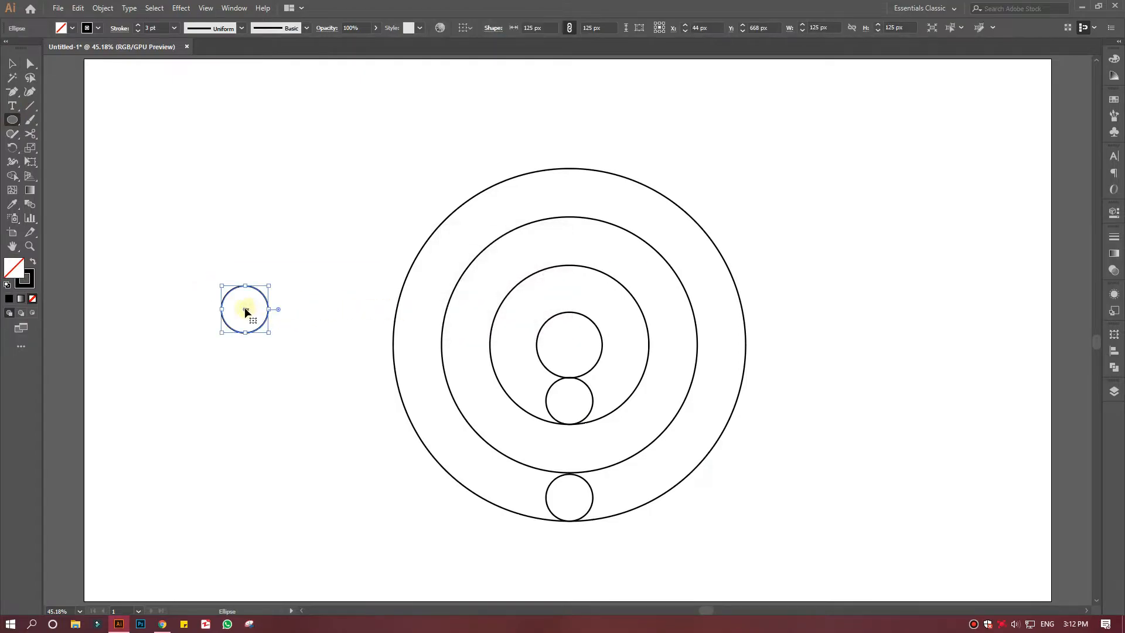
drag(246, 313, 671, 344)
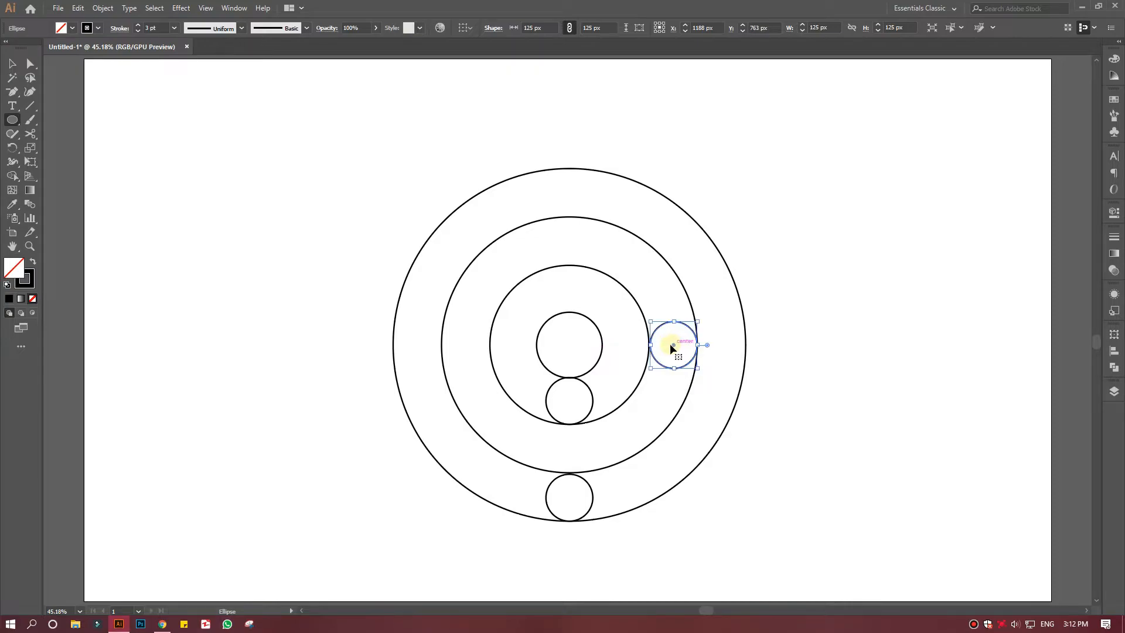
key(v)
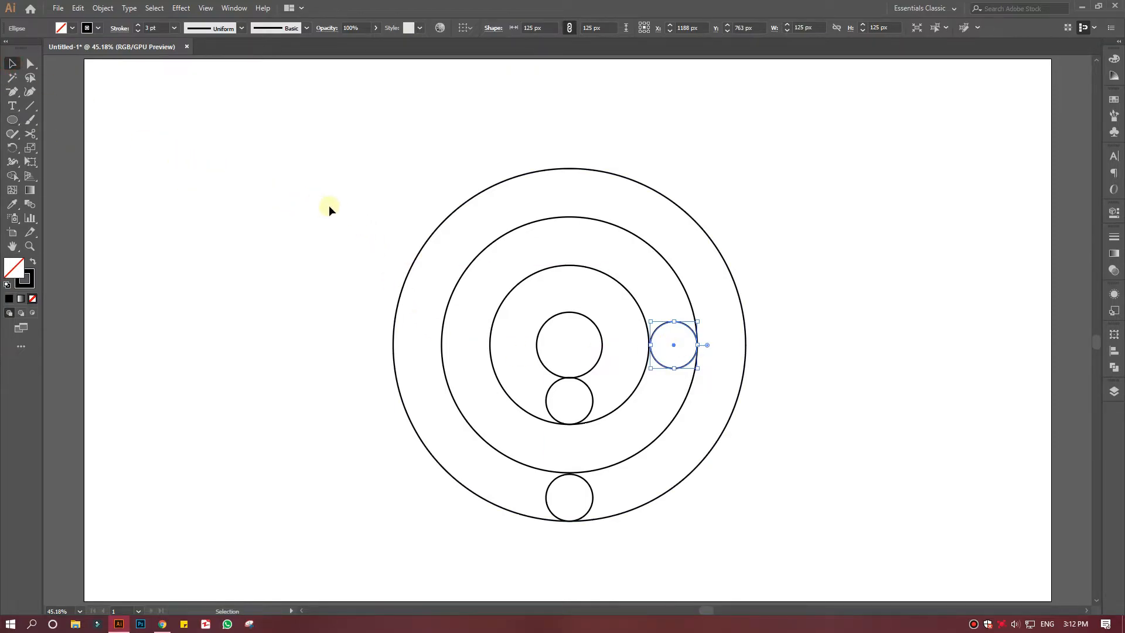
drag(328, 205, 758, 484)
click(788, 463)
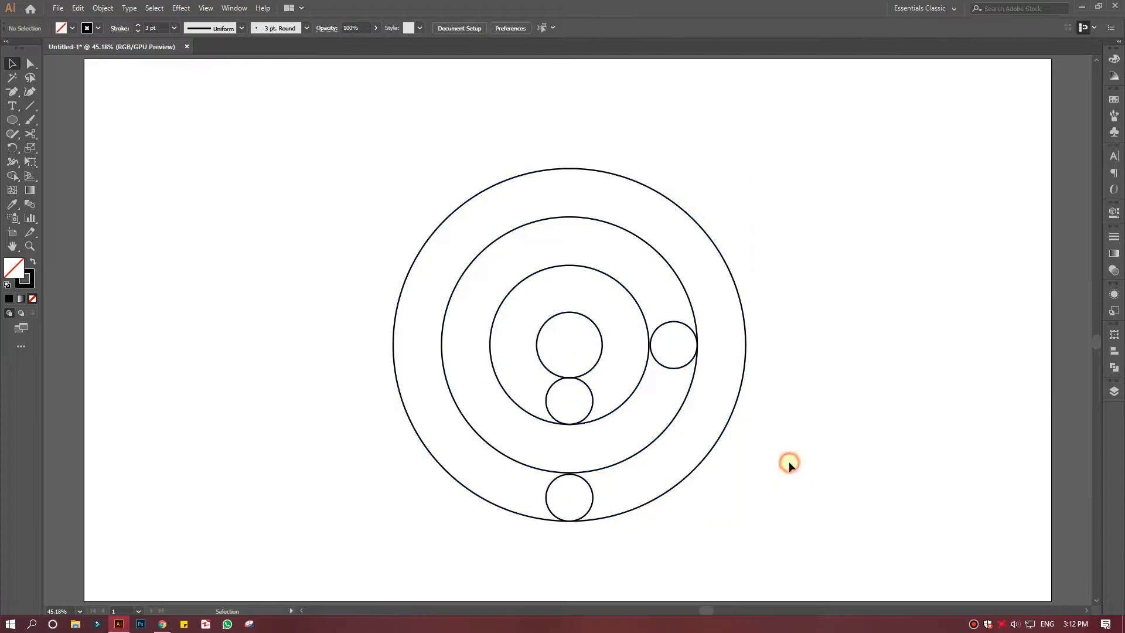
Nudge the right-hand small circle slightly left to X 1186 px so it sits evenly between its neighboring circles.
click(30, 246)
drag(679, 348, 792, 410)
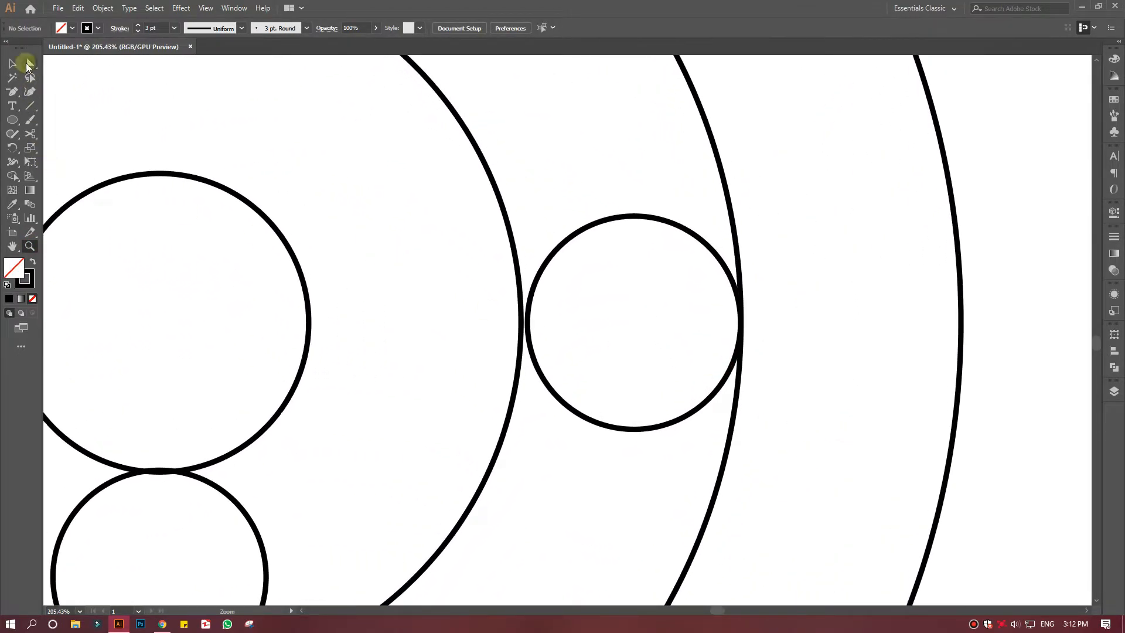
click(5, 64)
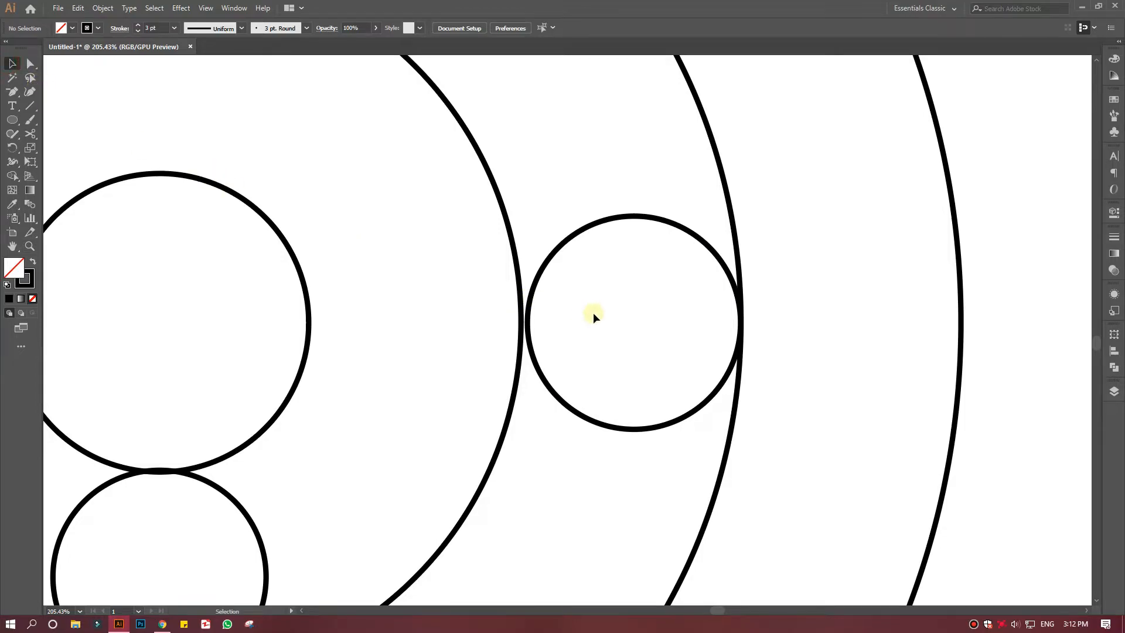
drag(633, 323, 630, 321)
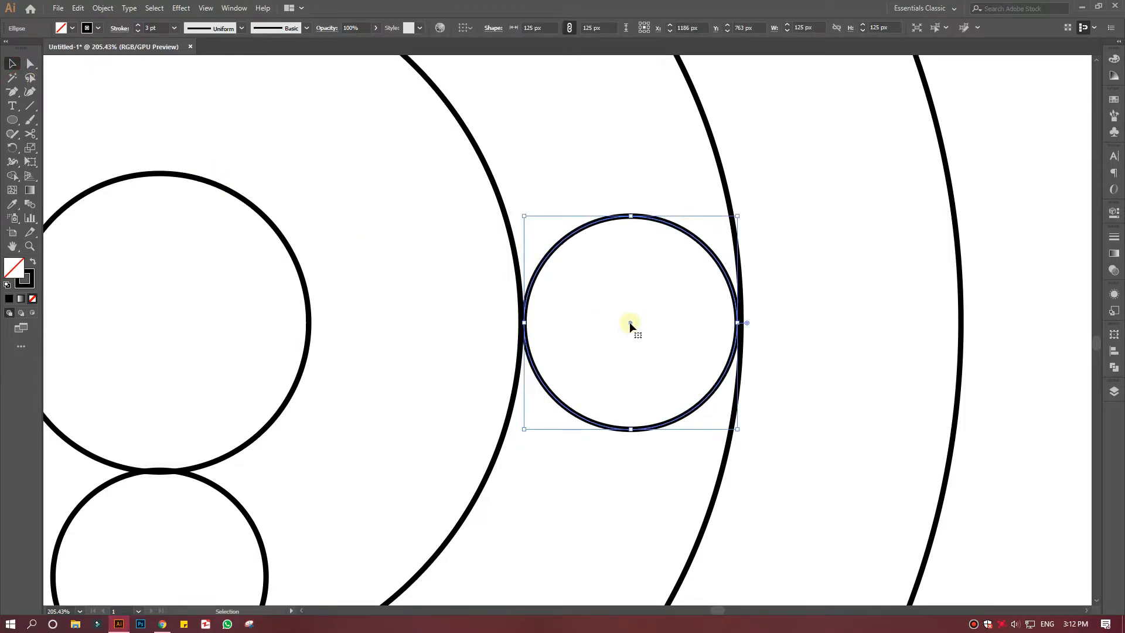
Nudge the lowest small circle slightly up to Y 1168 px so it sits evenly between the two outermost circles.
scroll(393, 354, down, 10)
scroll(150, 394, down, 10)
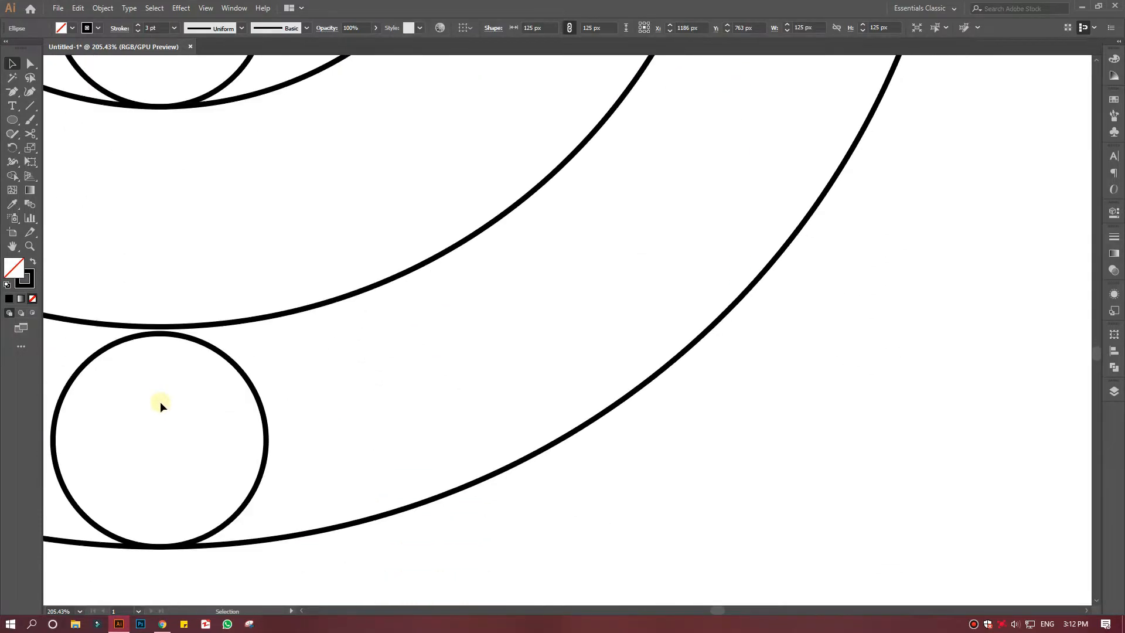
drag(159, 442, 158, 435)
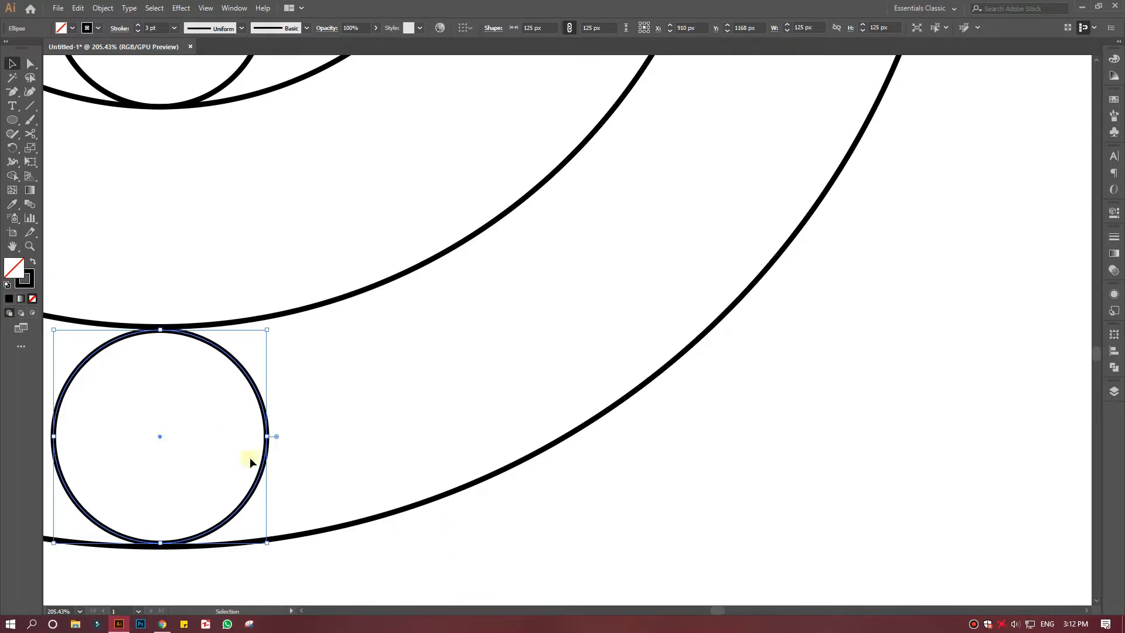
scroll(181, 402, down, 3)
click(400, 478)
scroll(249, 465, down, 3)
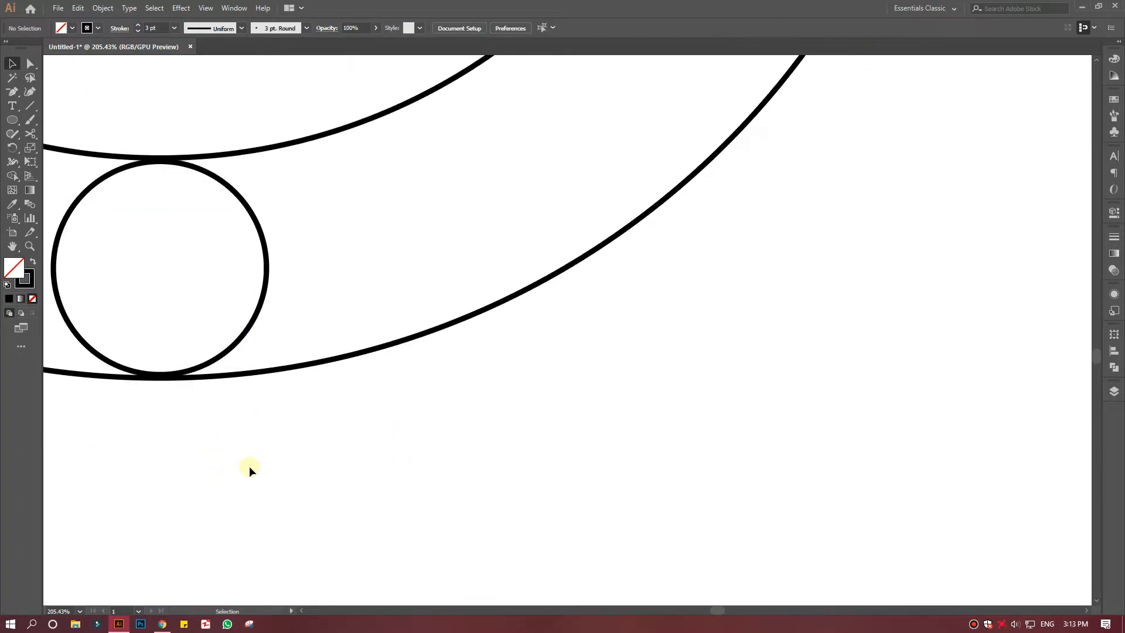
scroll(357, 455, up, 3)
Select all the circles and add anchor points to their paths.
key(ctrl+minus)
key(ctrl+minus)
key(ctrl+minus)
key(ctrl+minus)
key(ctrl+minus)
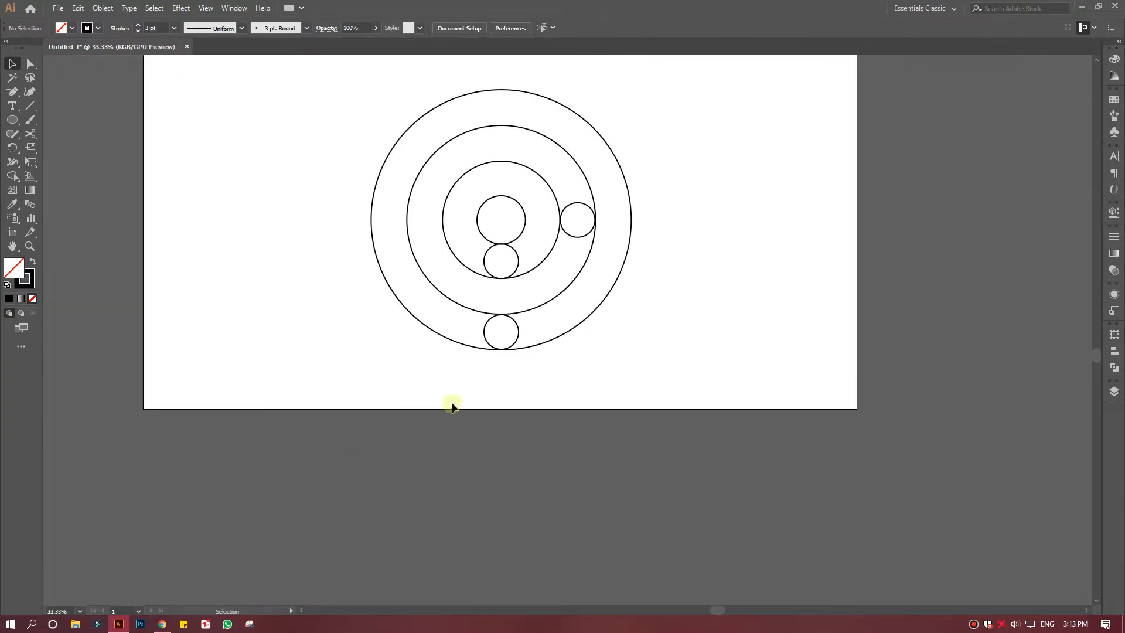
scroll(460, 410, up, 3)
scroll(463, 413, up, 1)
right_click(460, 412)
click(13, 63)
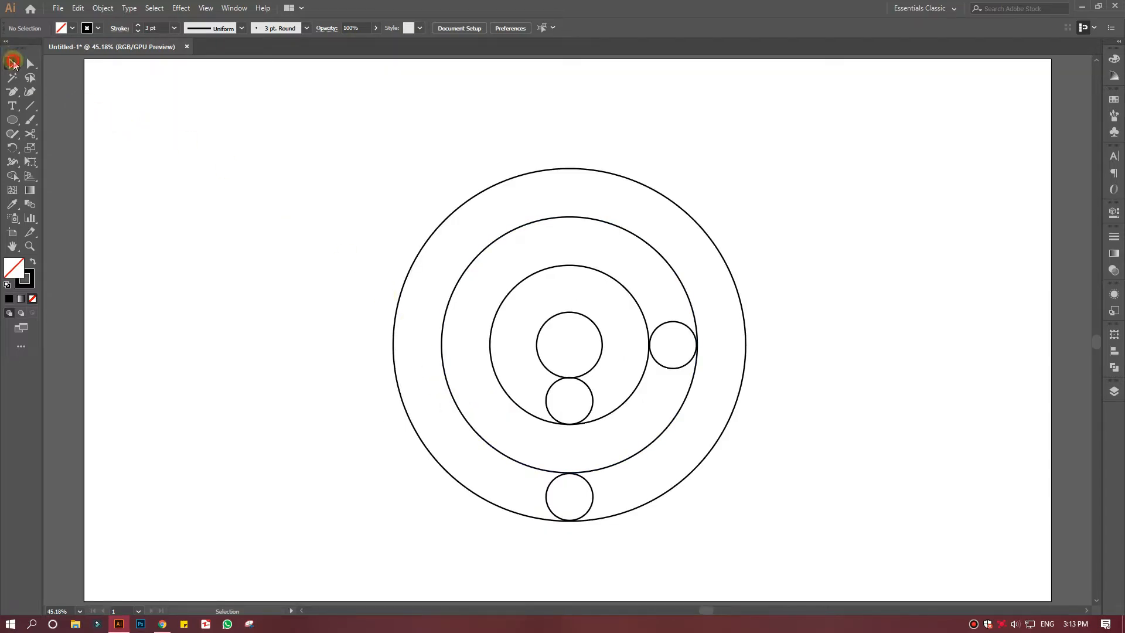
drag(409, 242, 807, 548)
click(103, 9)
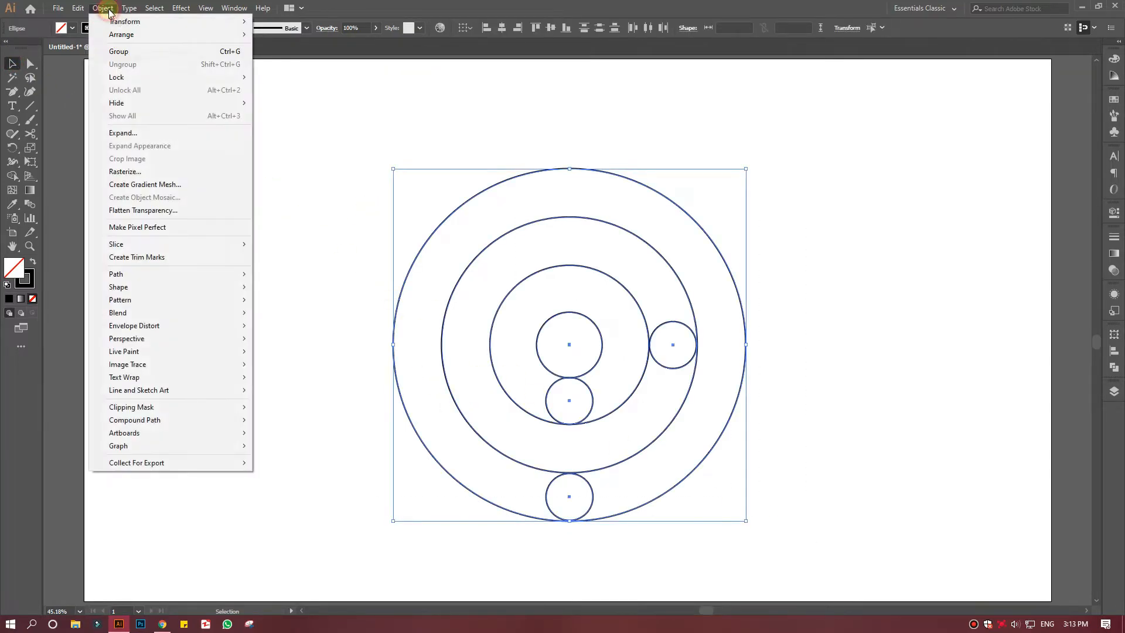
mouse_move(225, 274)
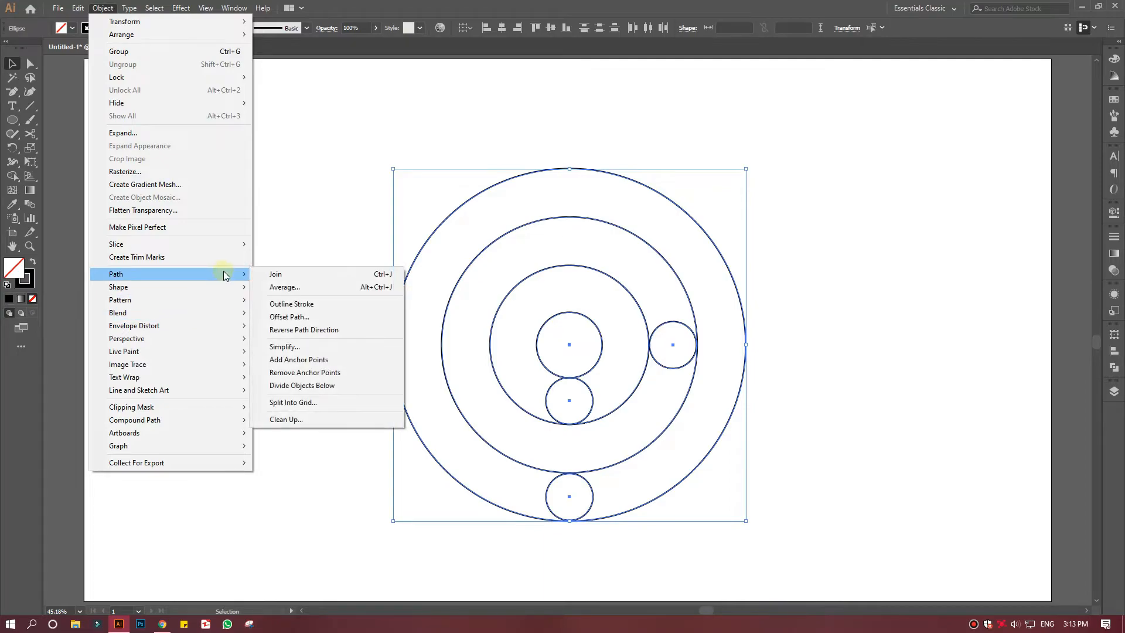
click(317, 360)
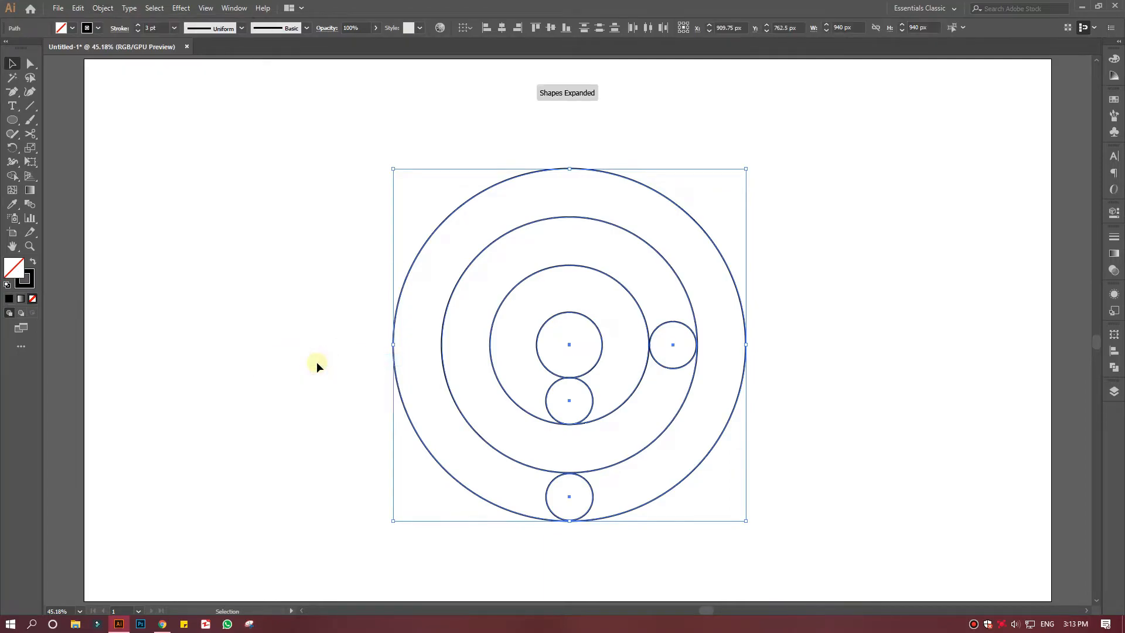
Select every circle with Direct Selection to expose all their anchor points.
key(a)
drag(335, 220, 789, 538)
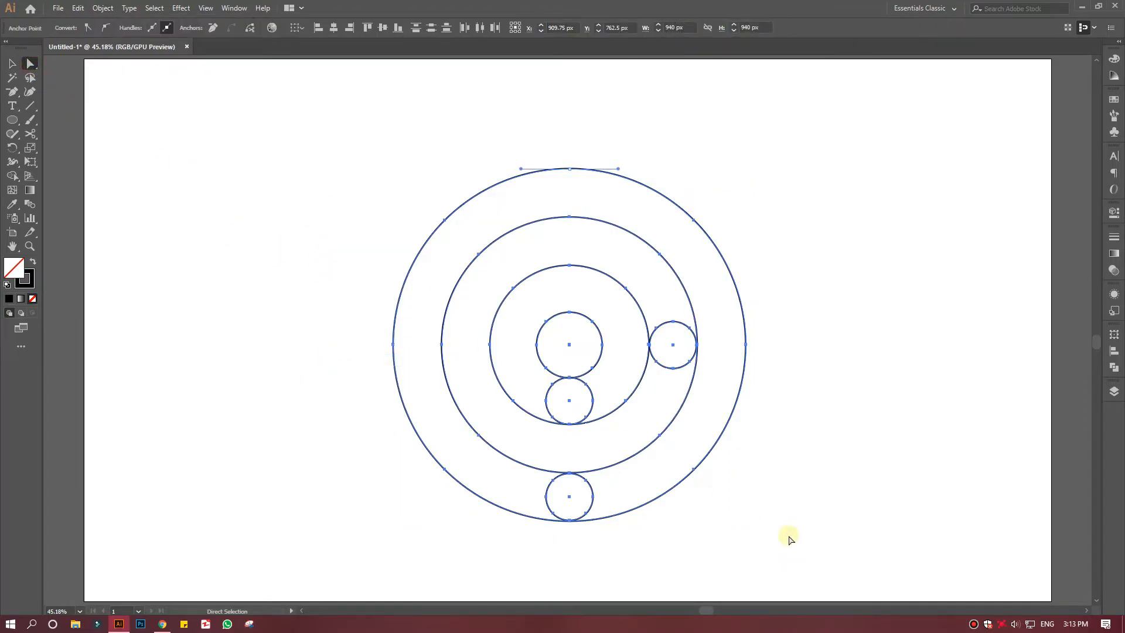
click(407, 226)
drag(364, 209, 792, 522)
Delete the lower-right anchor point of the outermost circle with the Delete Anchor Point tool.
drag(12, 91, 65, 119)
click(30, 246)
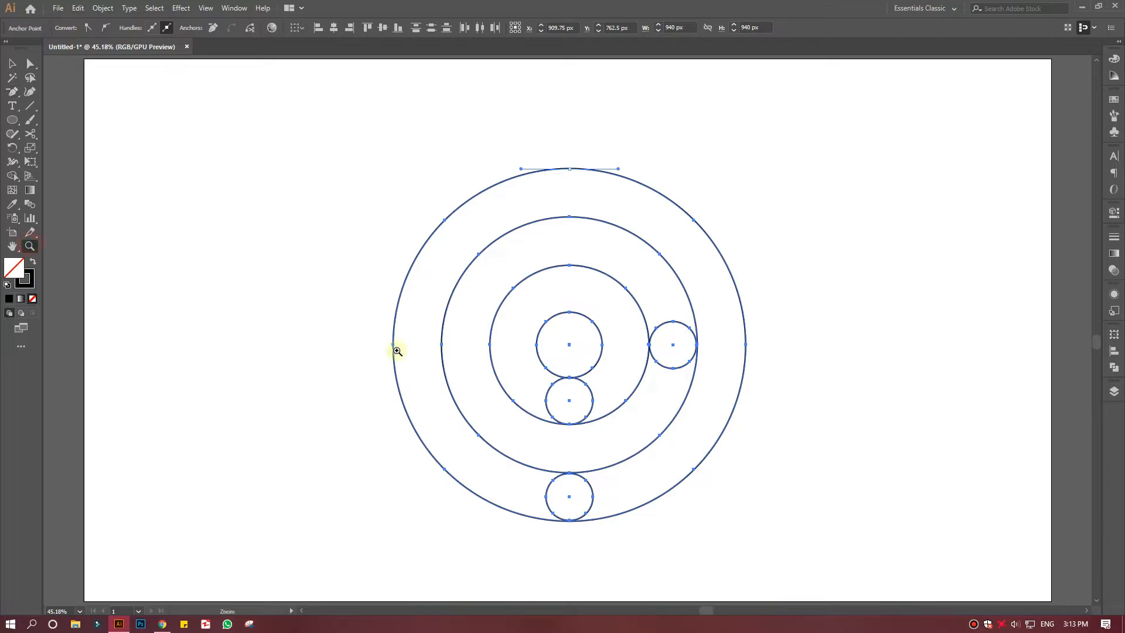
click(641, 381)
scroll(691, 392, down, 1)
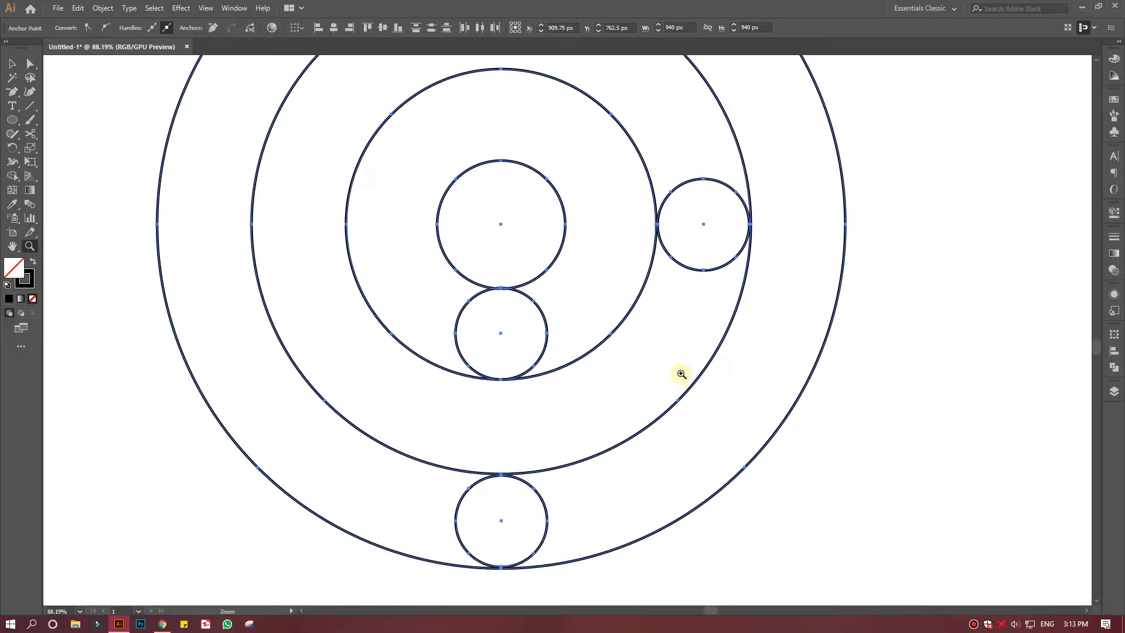
scroll(679, 364, down, 3)
click(11, 91)
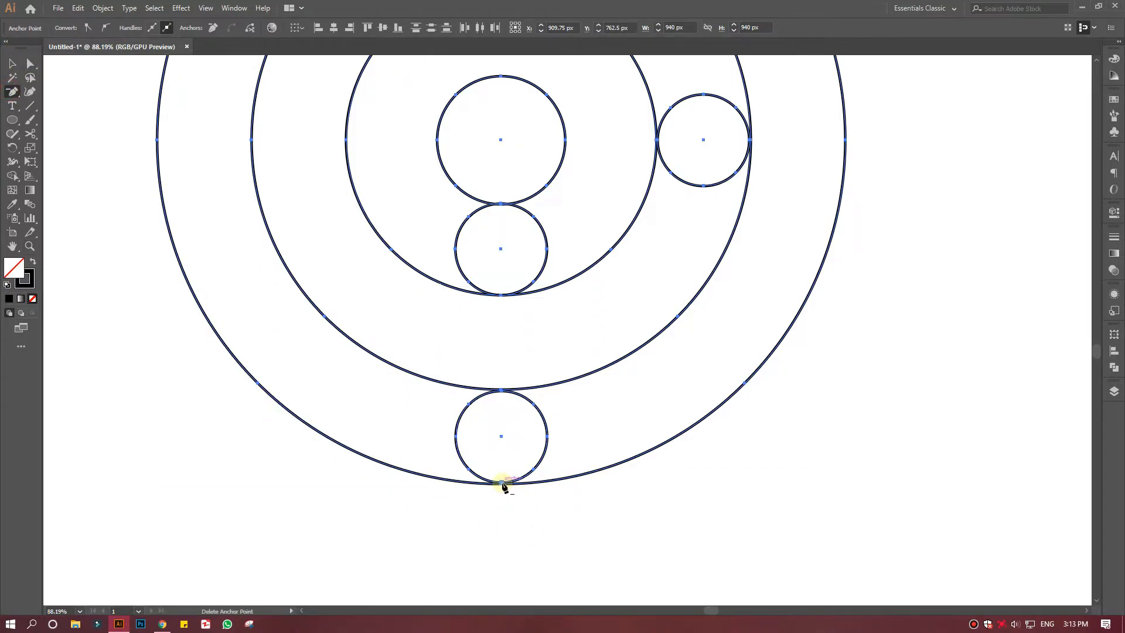
click(505, 484)
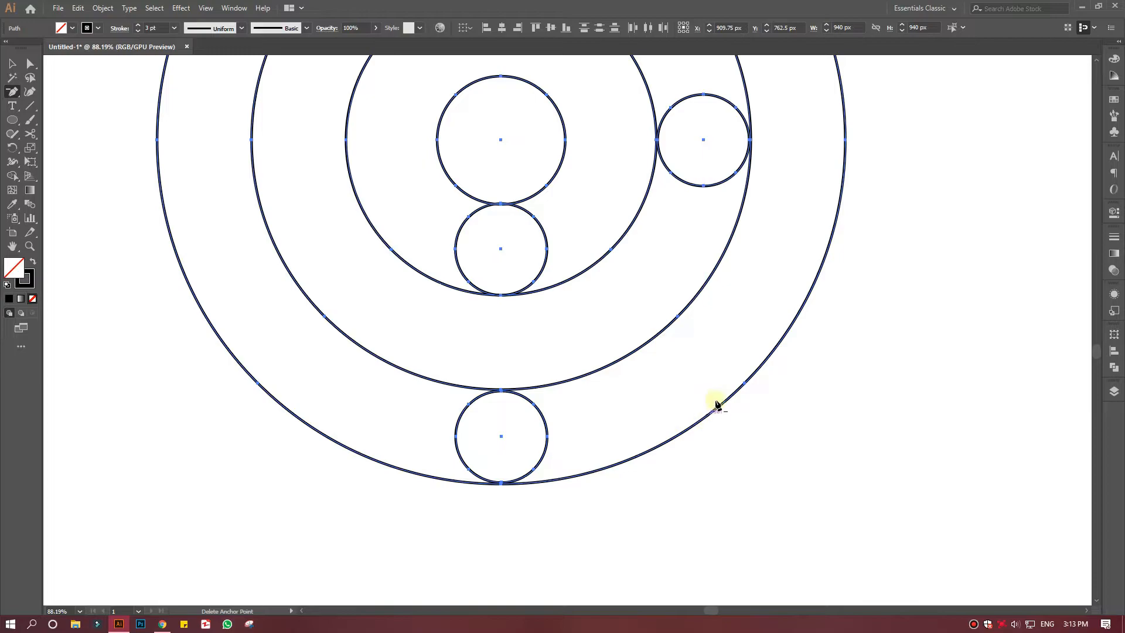
click(744, 383)
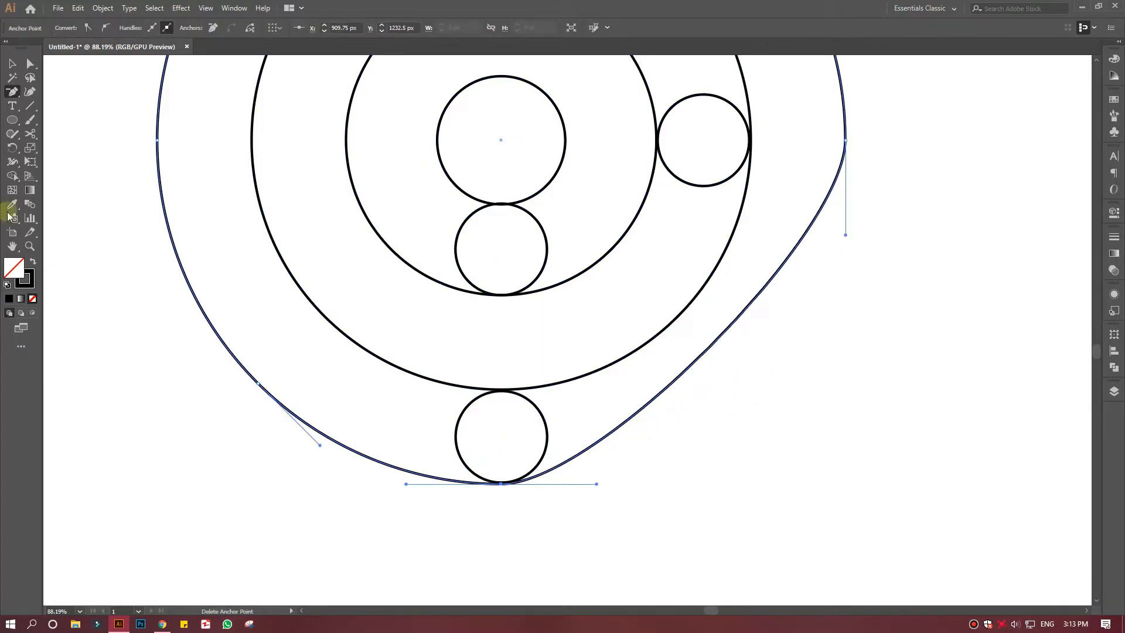
Try to delete the bottom anchor point of the outermost circle with the Delete Anchor Point tool.
click(30, 246)
click(514, 482)
click(447, 466)
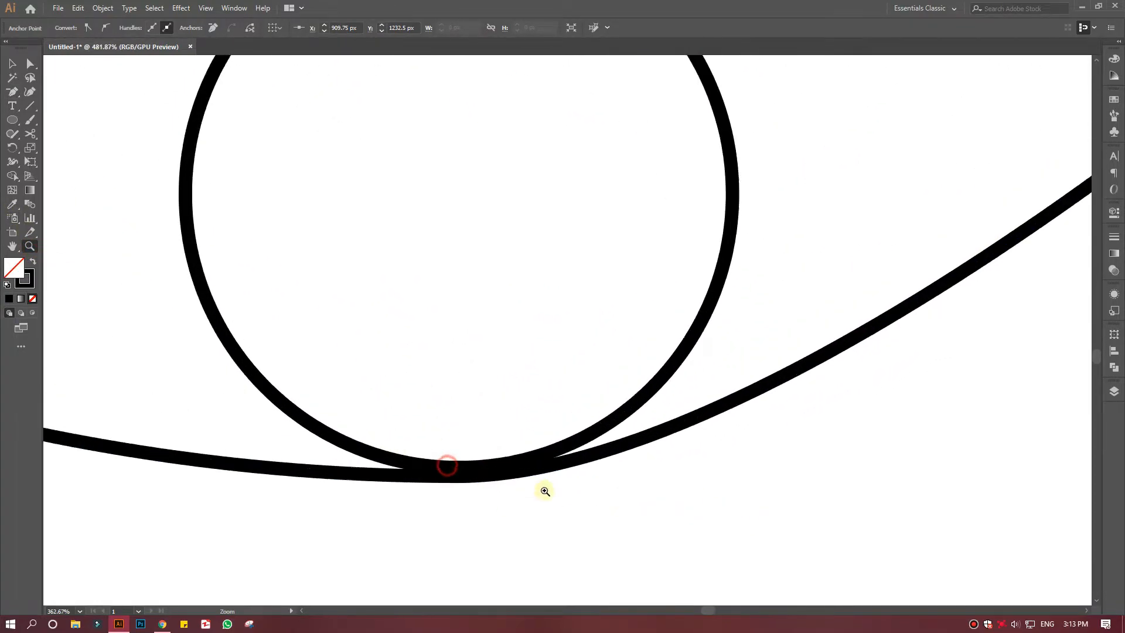
click(30, 63)
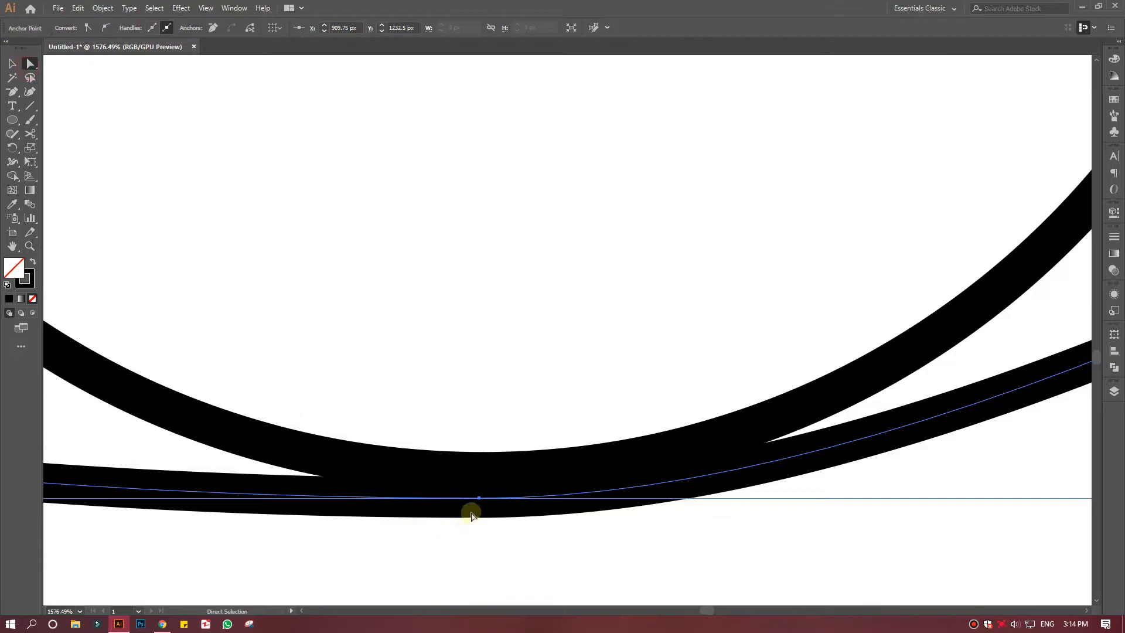
click(487, 500)
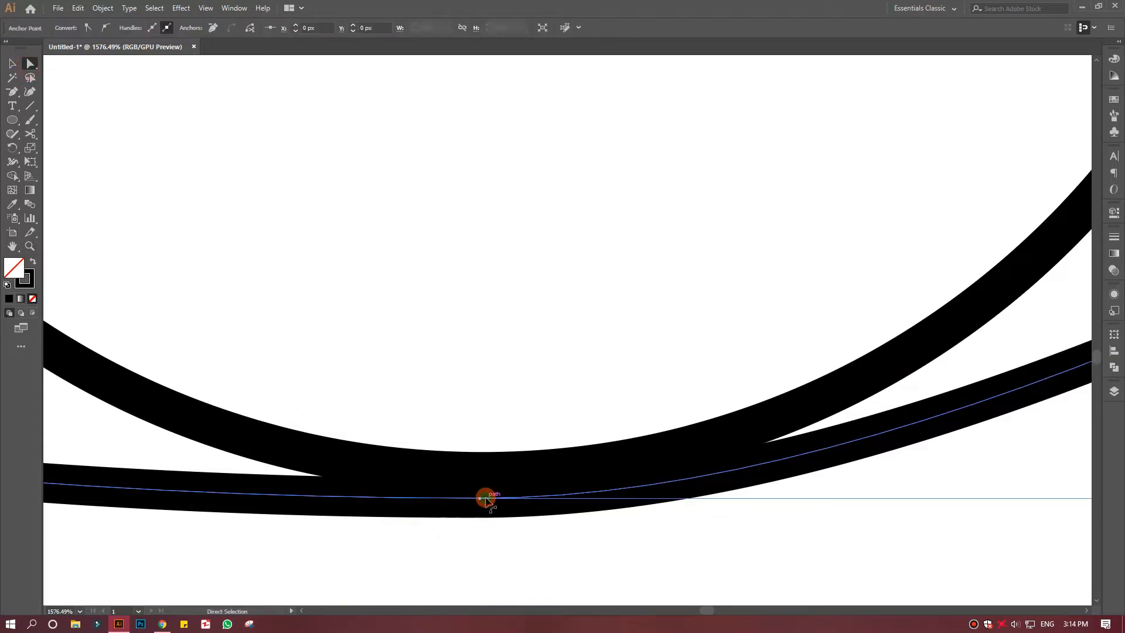
click(12, 91)
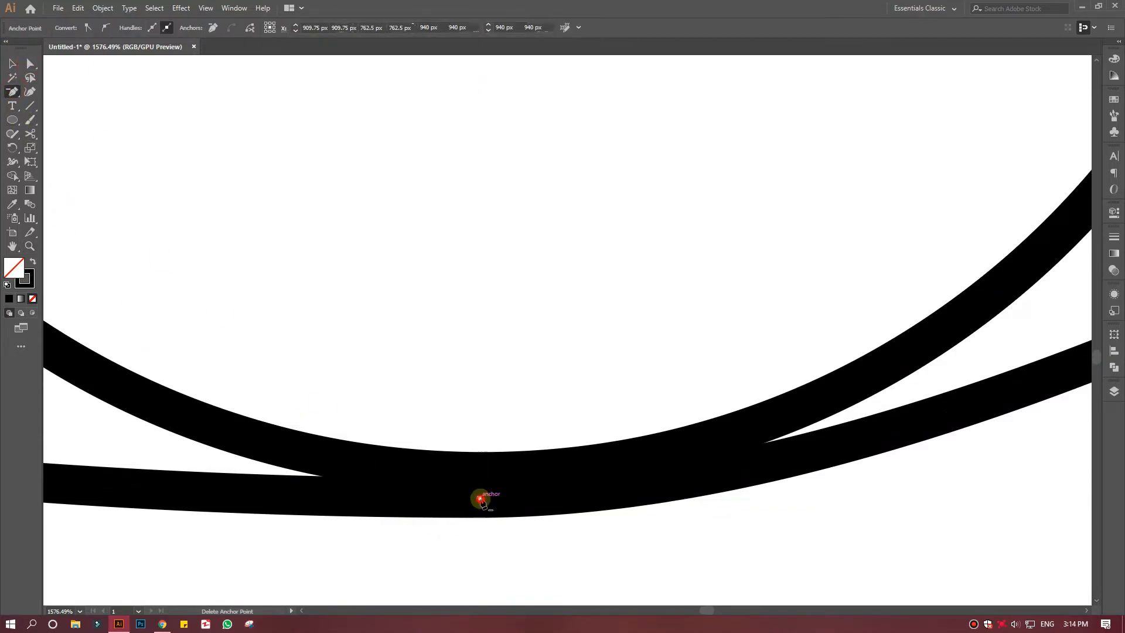
click(480, 499)
key(ctrl+minus)
key(ctrl+minus)
key(ctrl+minus)
key(ctrl+minus)
key(ctrl+minus)
key(ctrl+minus)
key(ctrl+minus)
key(ctrl+minus)
key(ctrl+minus)
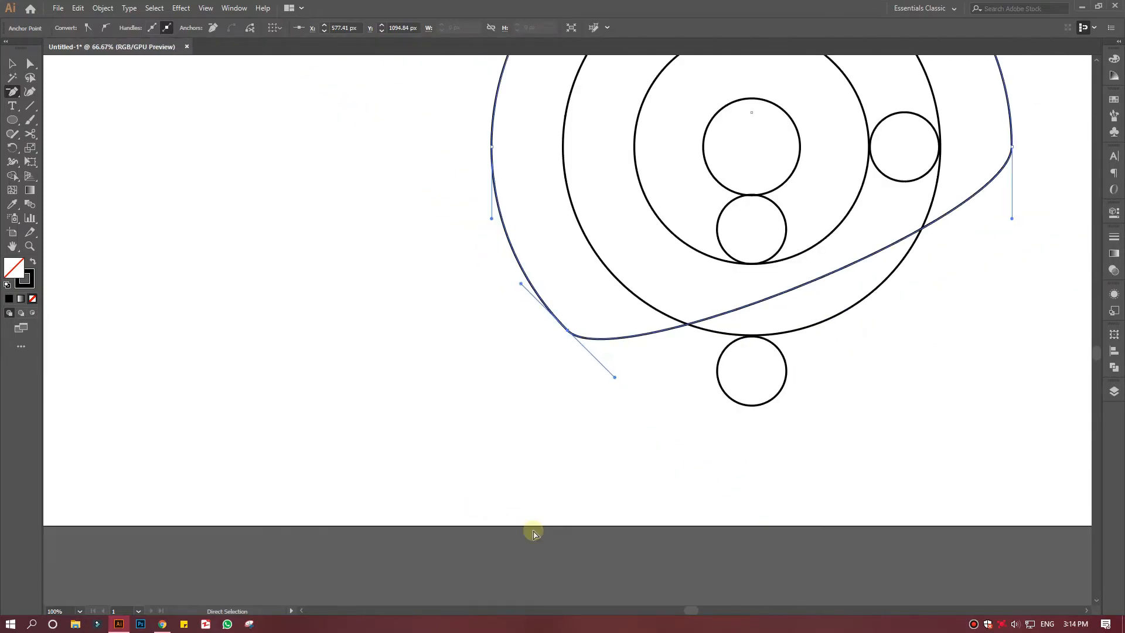
key(ctrl+minus)
Undo the anchor point deletions on the outermost circle to restore its full round shape.
key(ctrl+z)
key(ctrl+z)
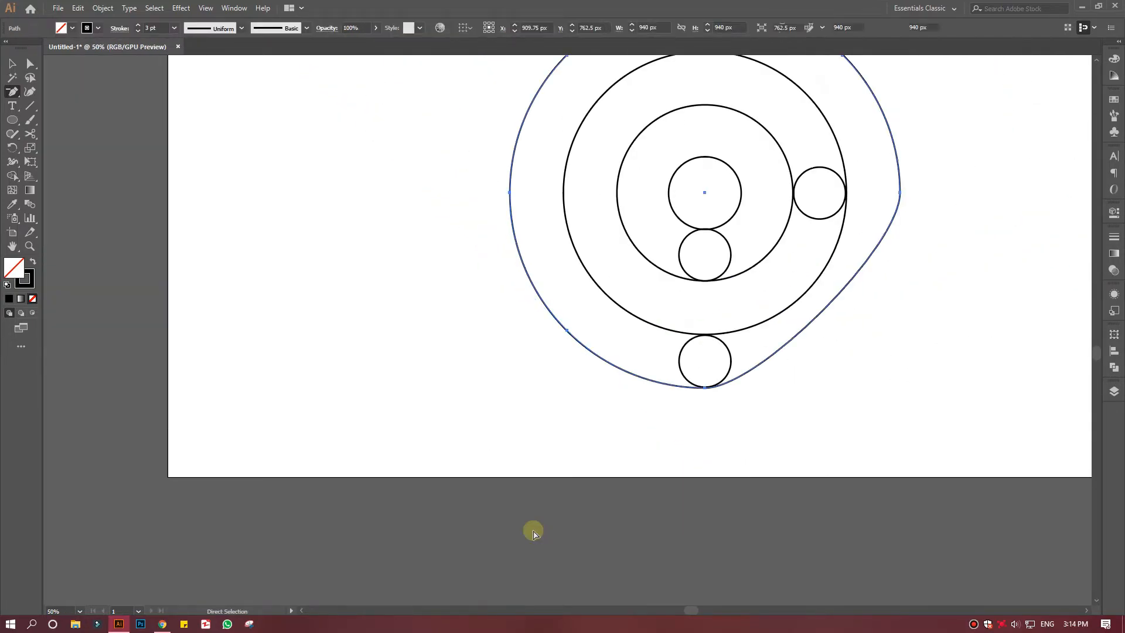
Delete the lower-right quarter segments of the two outermost circles with Direct Selection.
scroll(557, 531, up, 3)
key(a)
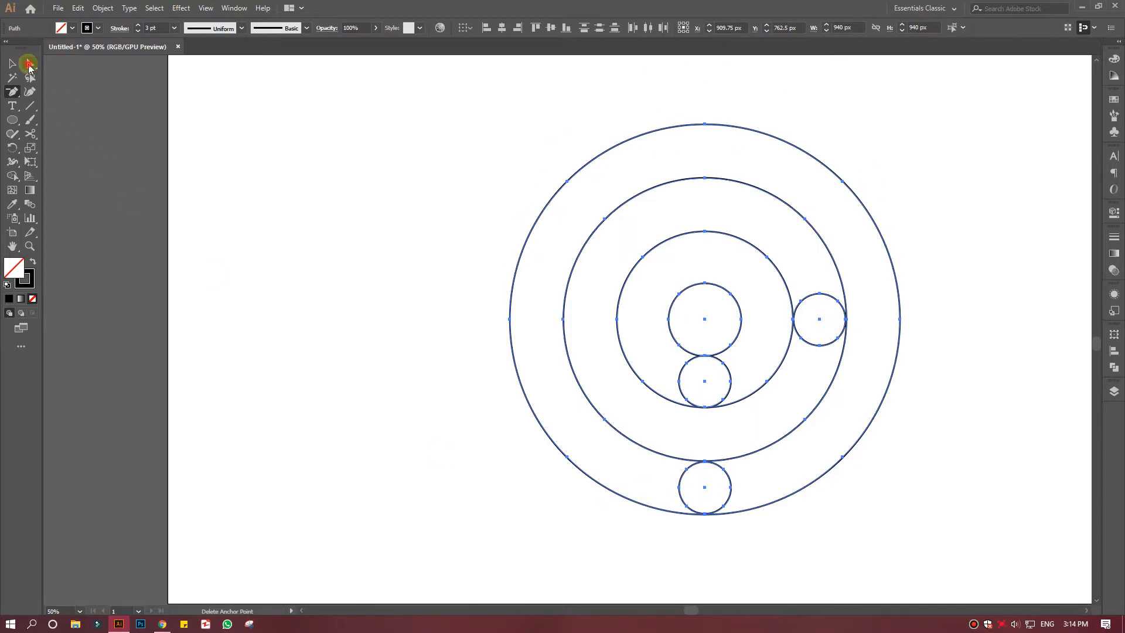
drag(890, 508, 771, 475)
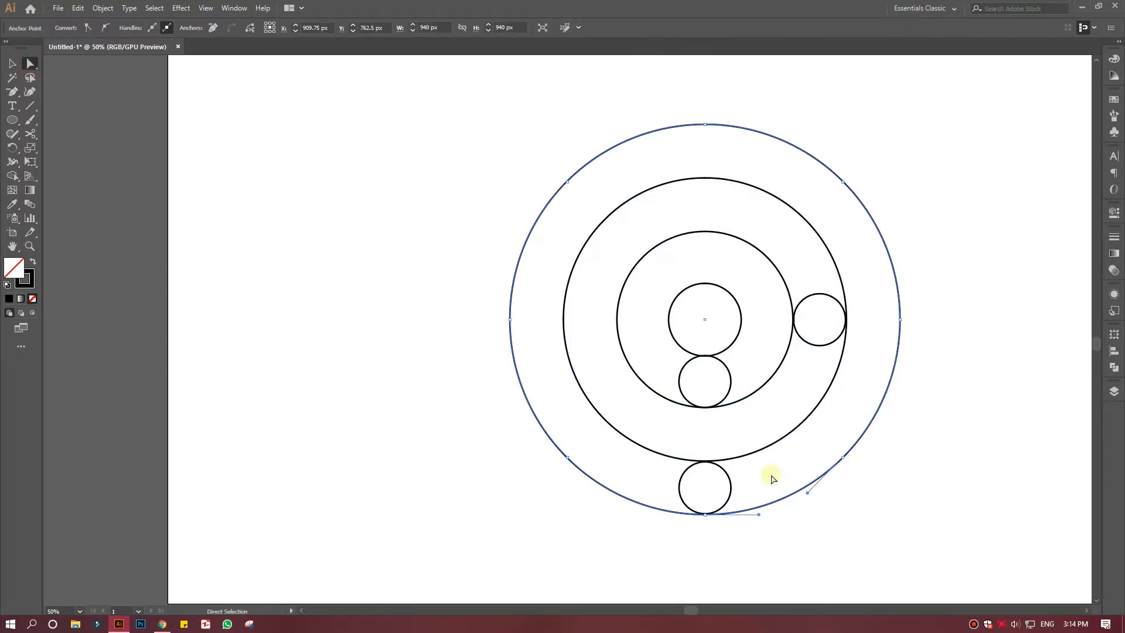
key(Delete)
drag(821, 428, 912, 490)
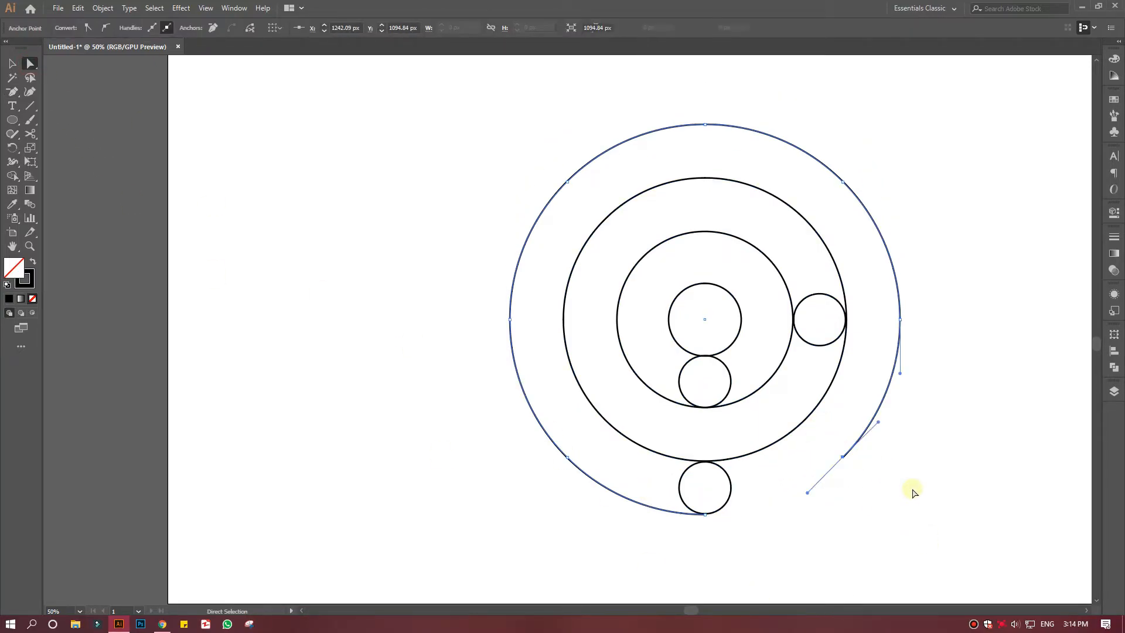
key(Delete)
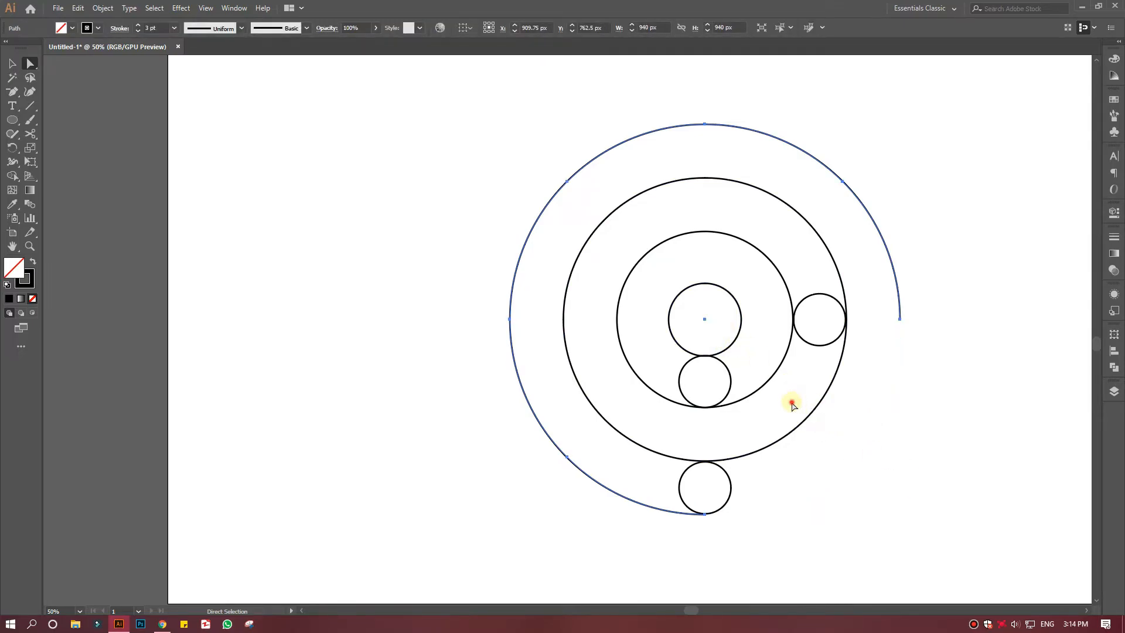
drag(792, 404, 837, 449)
key(Delete)
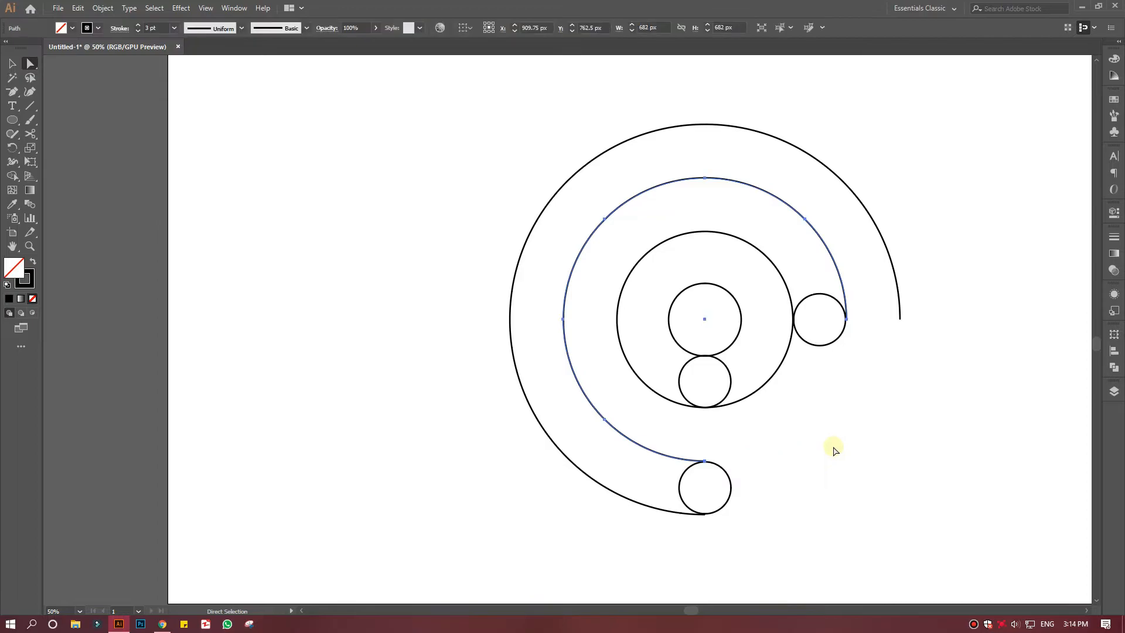
Delete the left-side arc of the lowest small circle and the upper arc of the right small circle.
drag(689, 497, 691, 498)
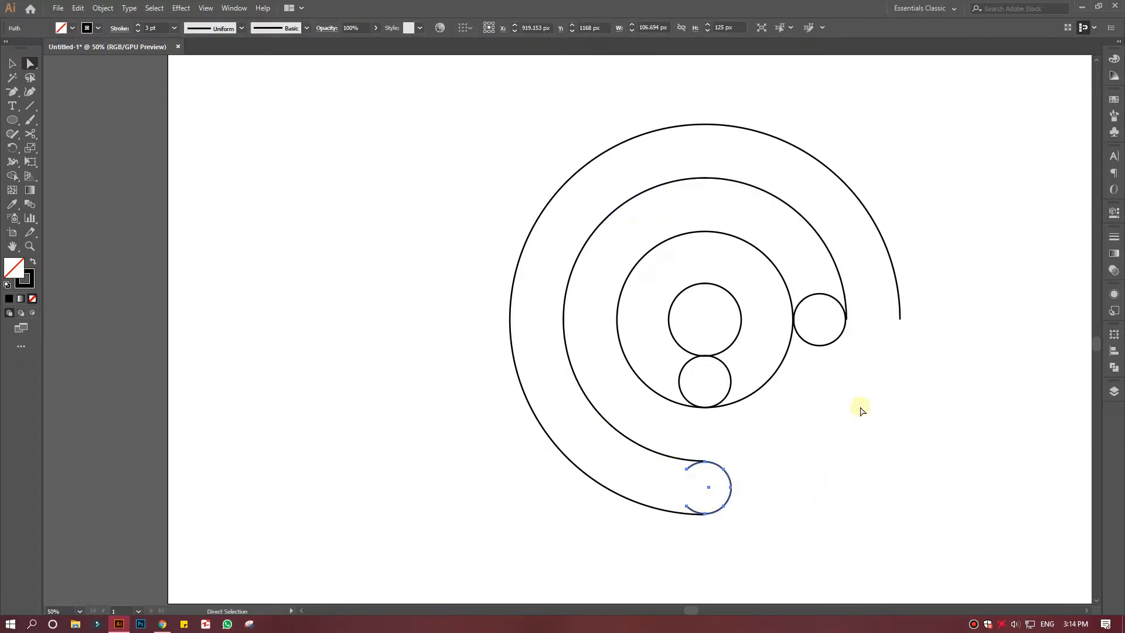
drag(820, 311, 821, 316)
key(Delete)
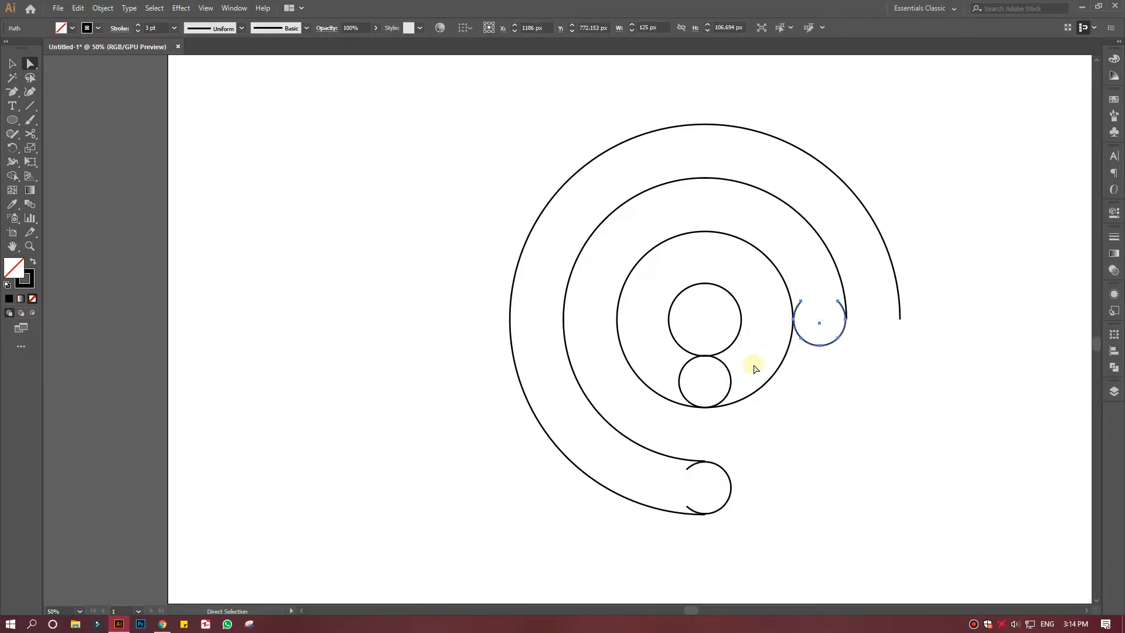
Delete the lower-right quarter of the third concentric circle.
drag(757, 364, 798, 398)
key(Delete)
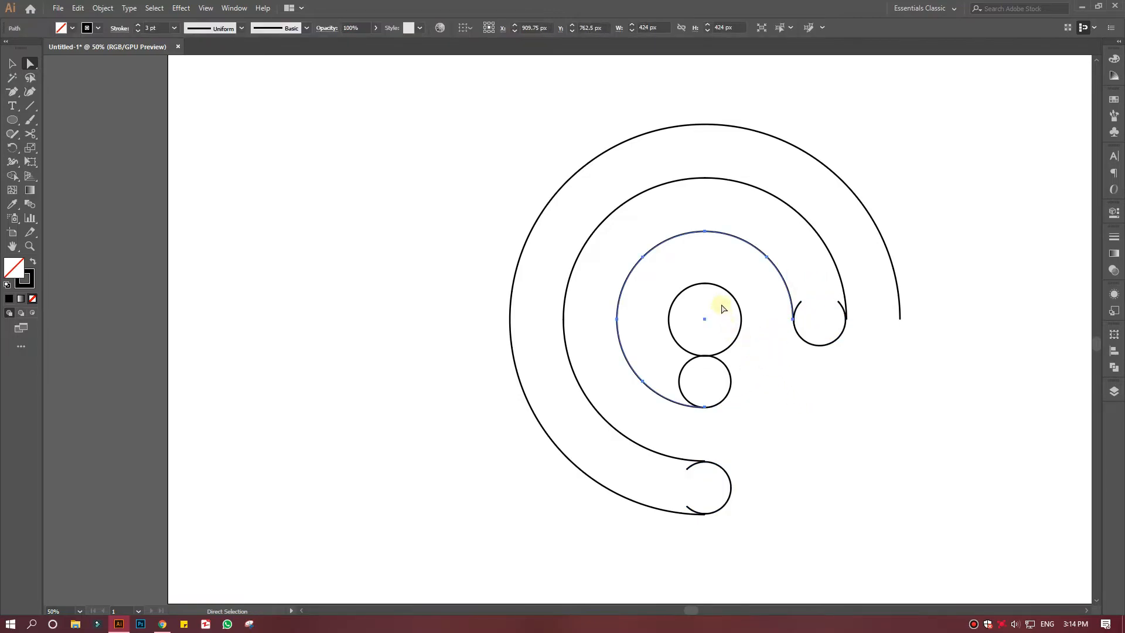
drag(721, 304, 752, 357)
key(Delete)
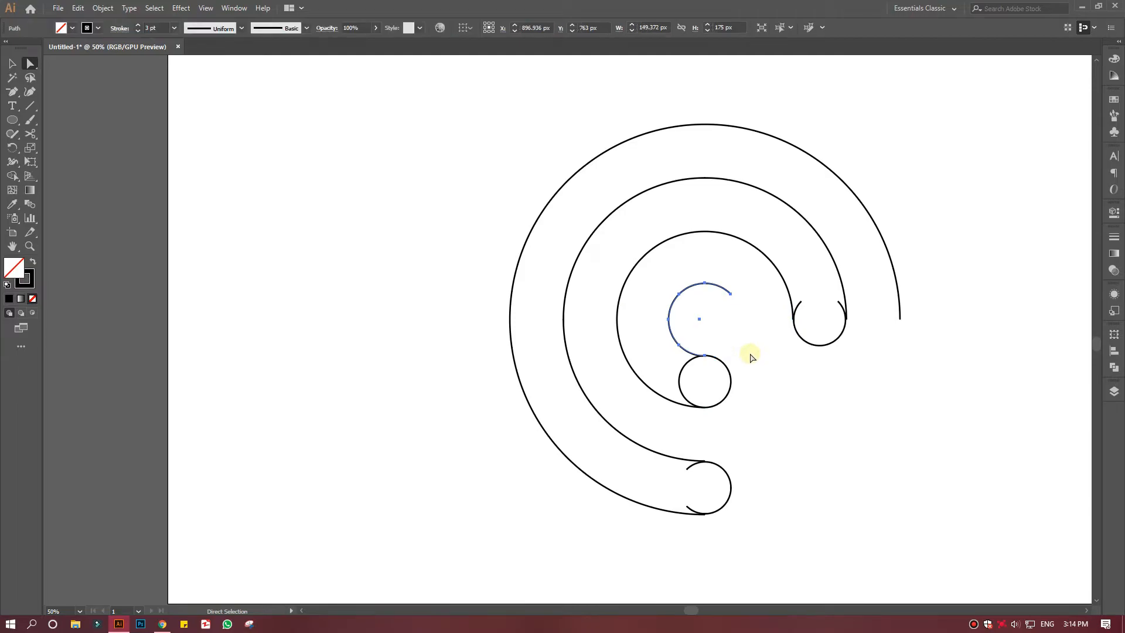
key(ctrl+z)
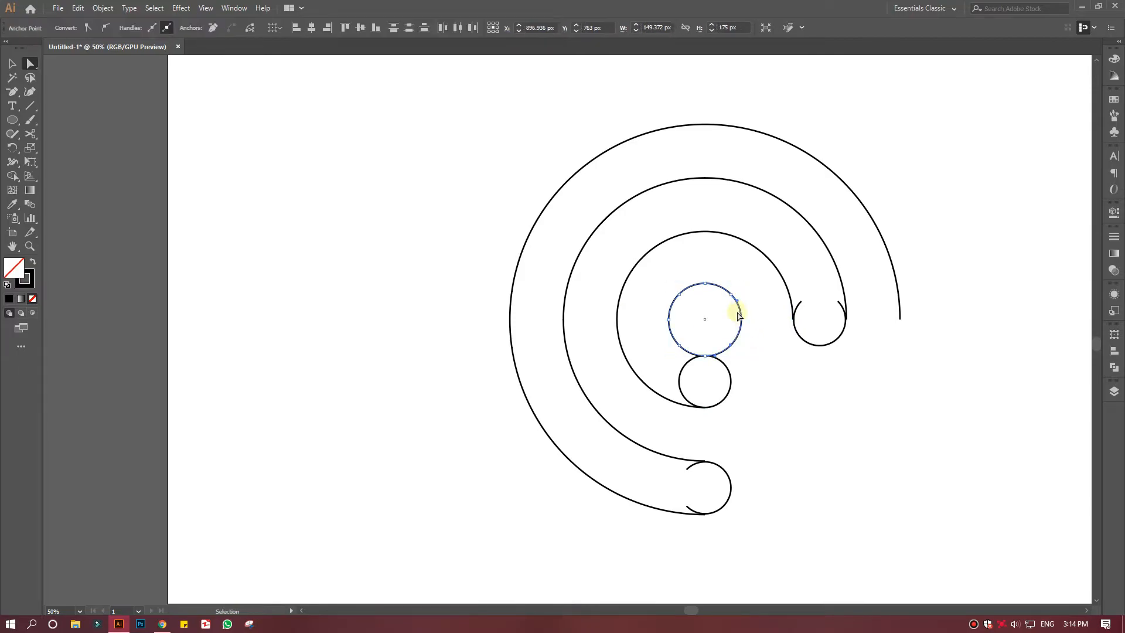
Delete only the lower-right quarter of the innermost circle.
drag(721, 322, 751, 358)
key(Delete)
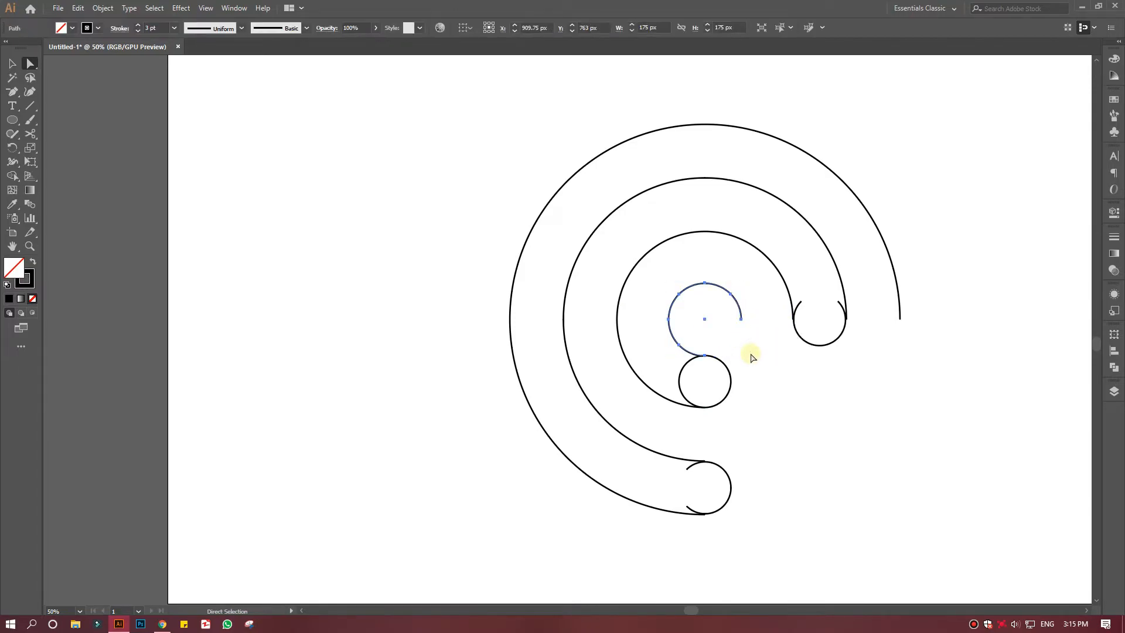
click(674, 468)
Trim the lowest small circle to a right-facing semicircle by deleting its two open left end anchor points.
click(12, 63)
drag(460, 196, 836, 507)
click(12, 91)
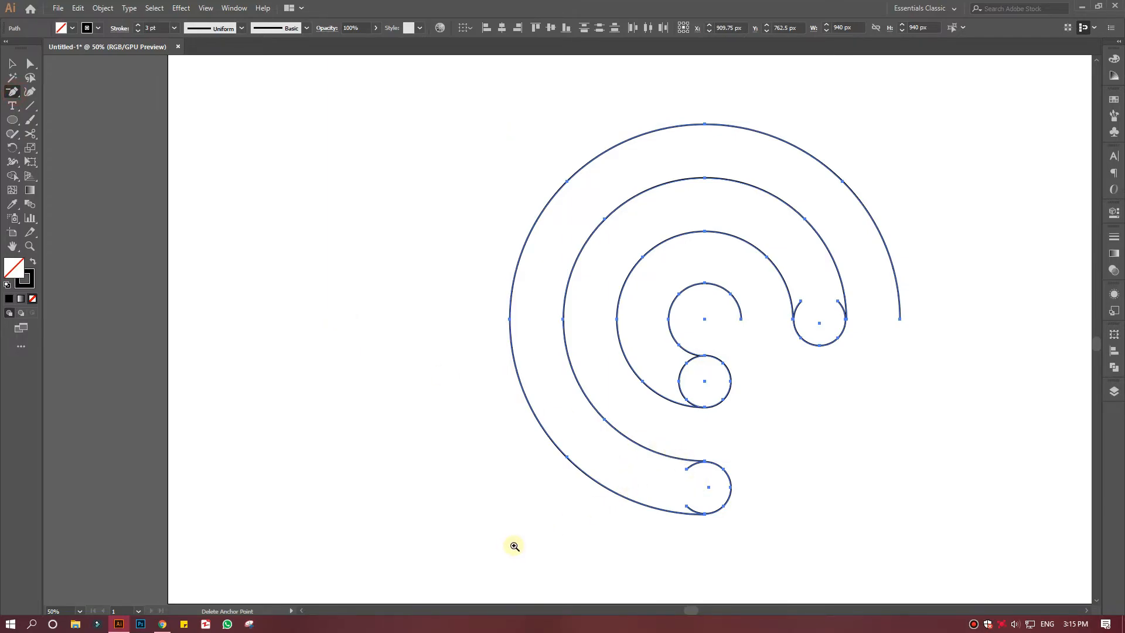
key(z)
drag(668, 420, 803, 299)
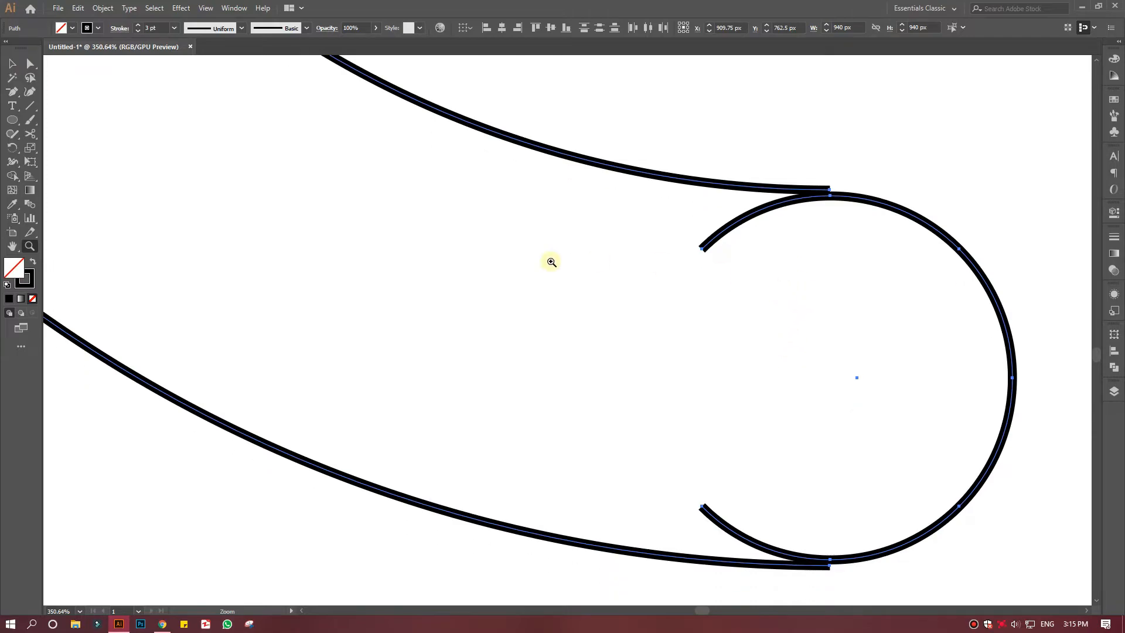
click(12, 92)
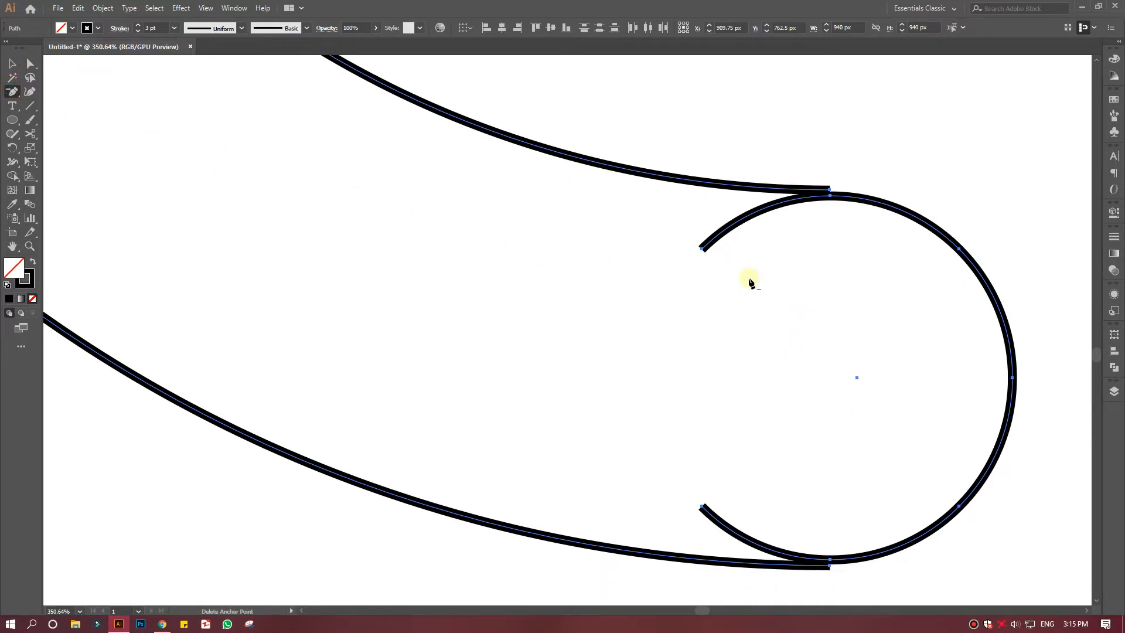
click(703, 249)
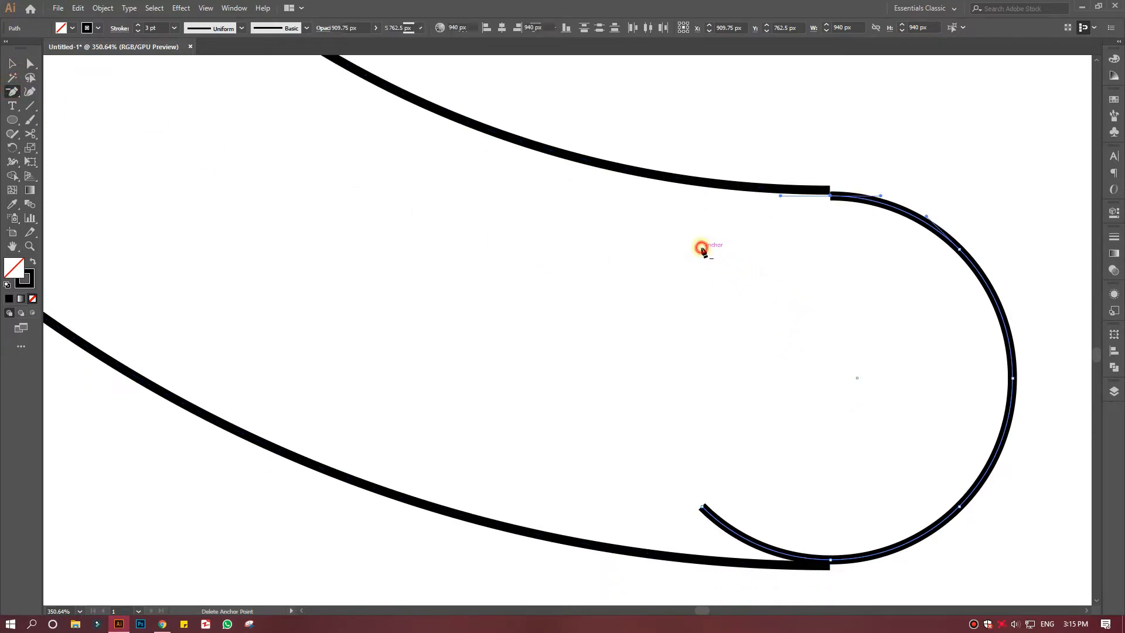
click(703, 505)
Delete the left arc of the small circle below the innermost one and remove its two leftover end anchor points.
scroll(822, 260, up, 10)
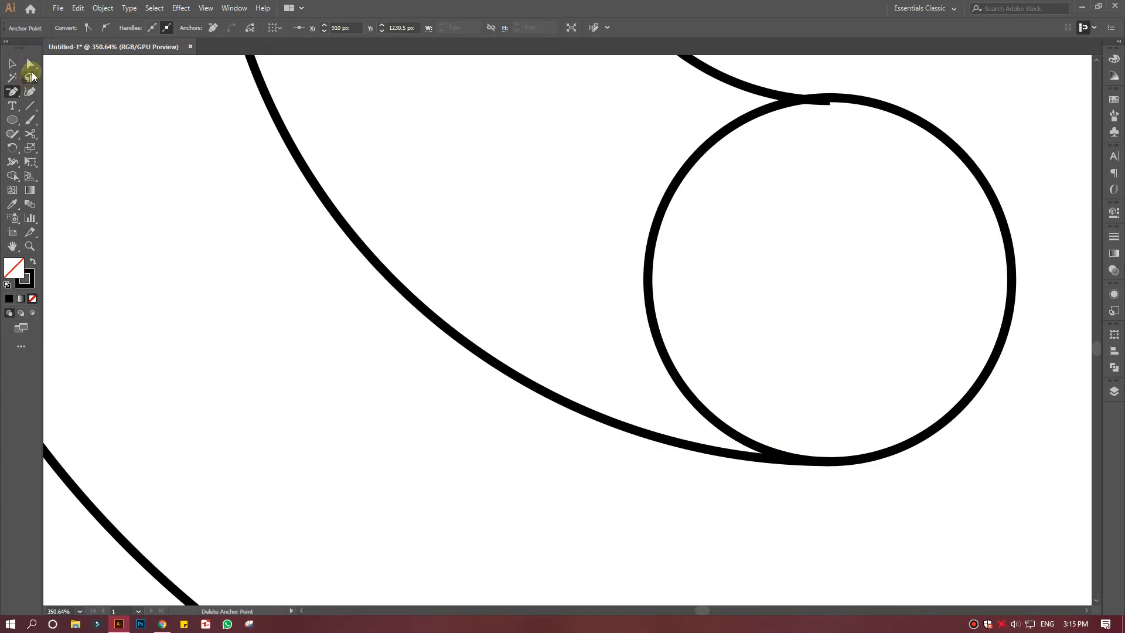
drag(555, 153, 791, 334)
key(Delete)
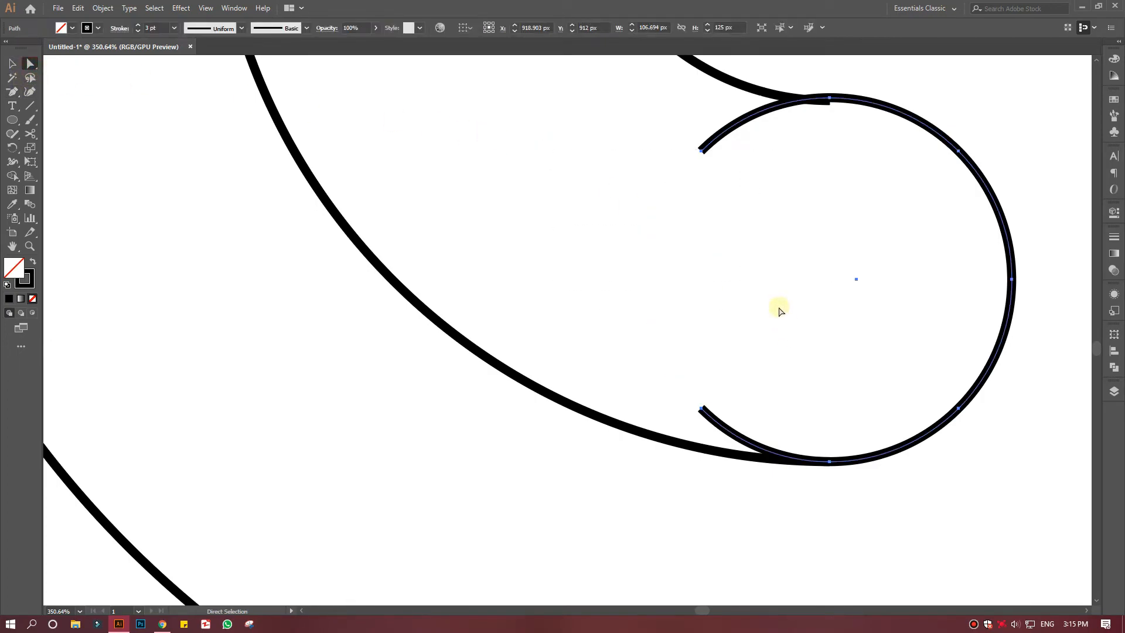
click(12, 91)
click(702, 151)
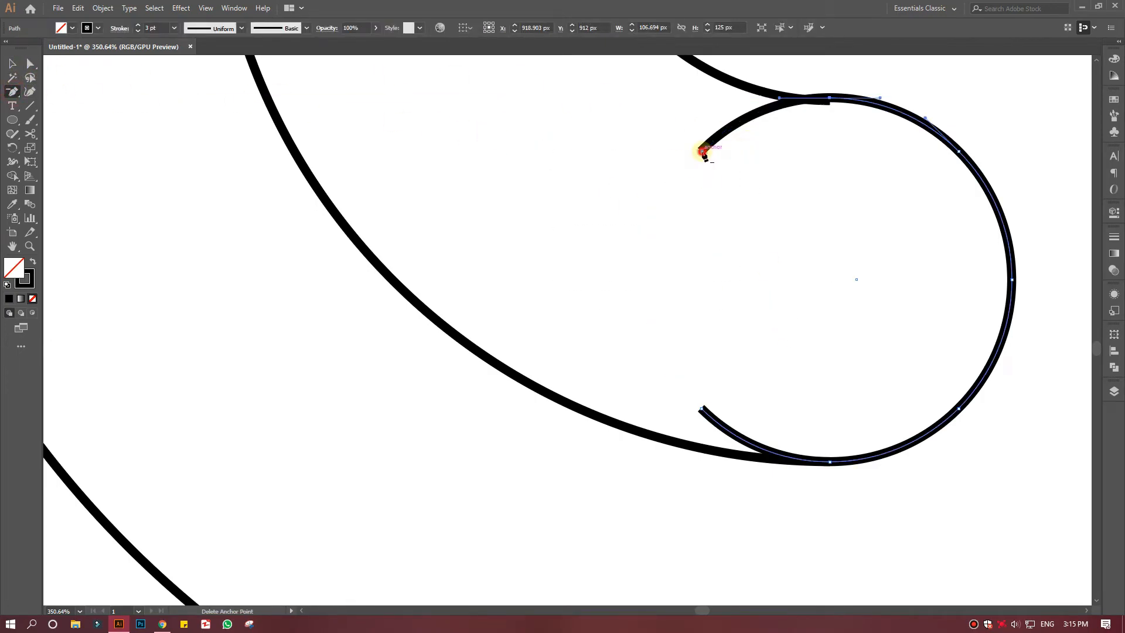
click(706, 410)
Trim the right small circle to a lower semicircle by deleting its two open upper end anchor points.
scroll(809, 246, up, 10)
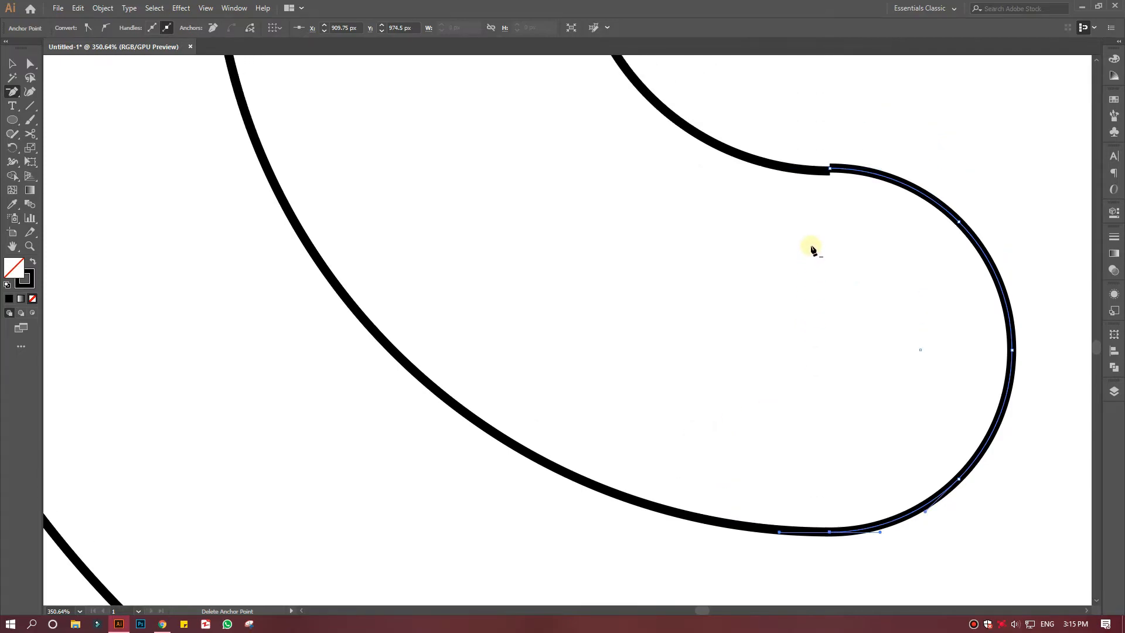
scroll(785, 223, up, 2)
drag(1058, 336, 503, 261)
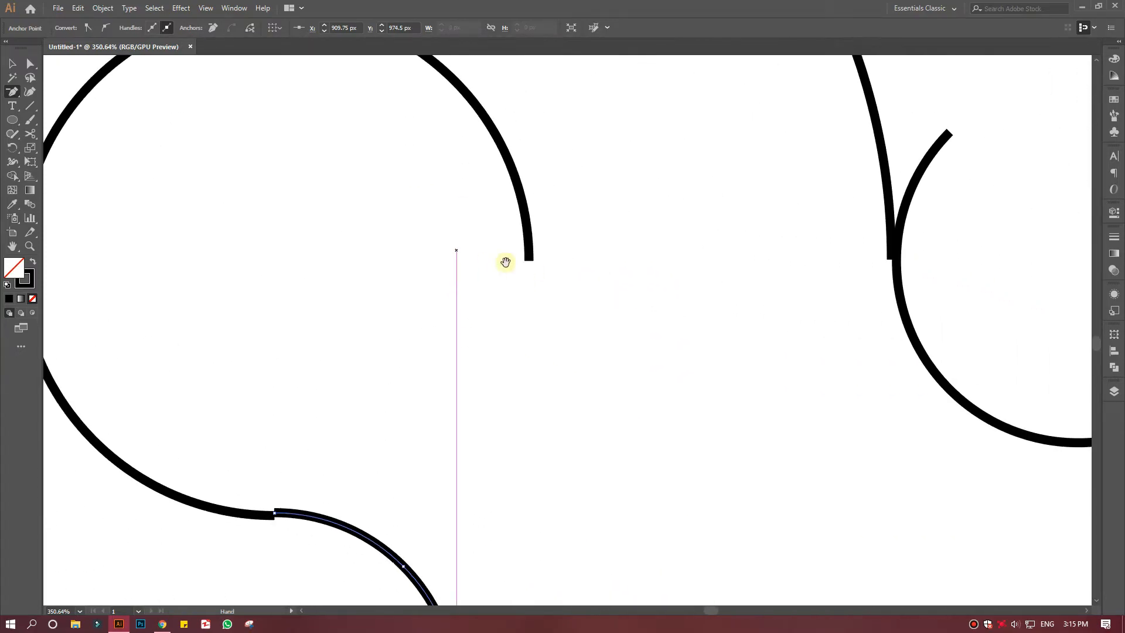
click(950, 132)
drag(1004, 268, 622, 288)
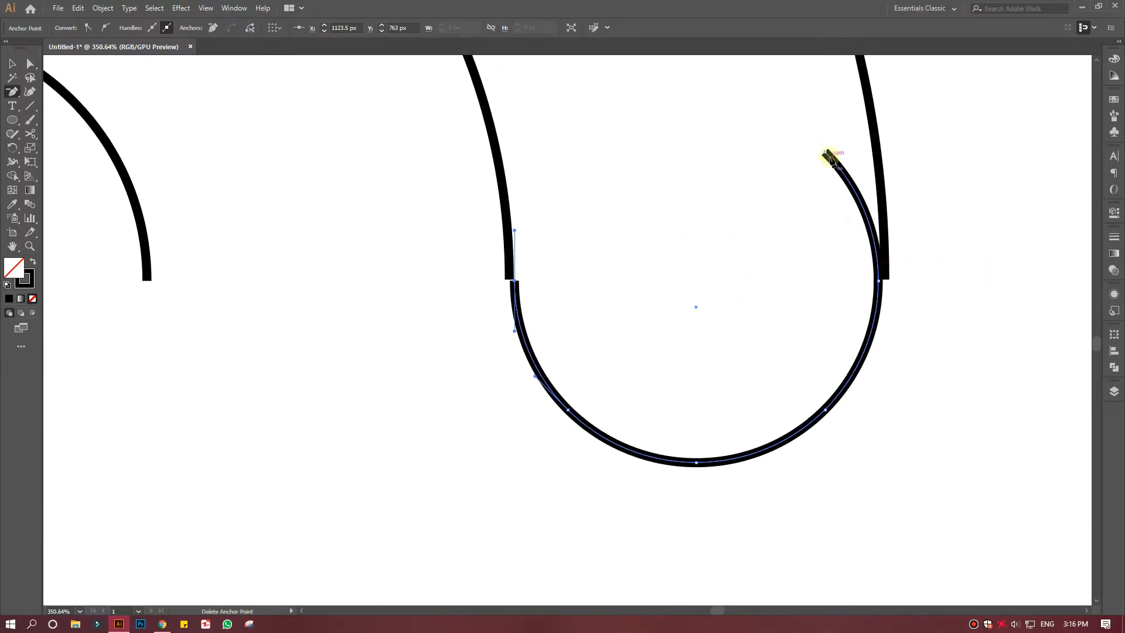
click(824, 152)
Move the right semicircle's ends onto the neighbouring arc ends, left to X 1121.5, Y 762 px and right to X 1250.5, Y 762.5 px.
click(30, 63)
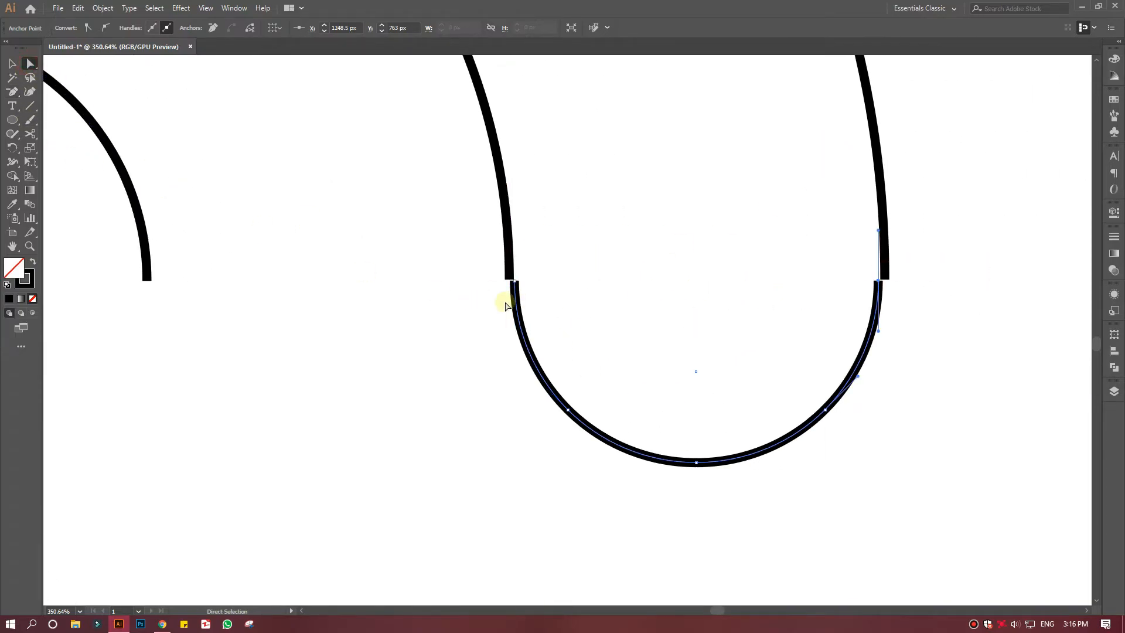
click(514, 284)
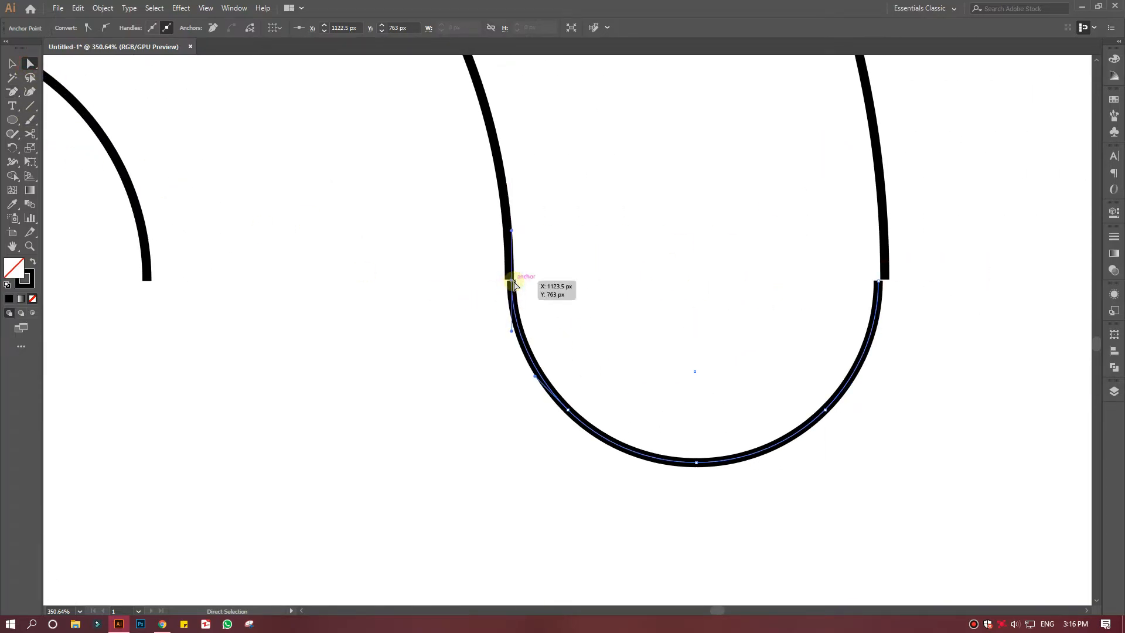
key(Left)
key(Right)
key(Up)
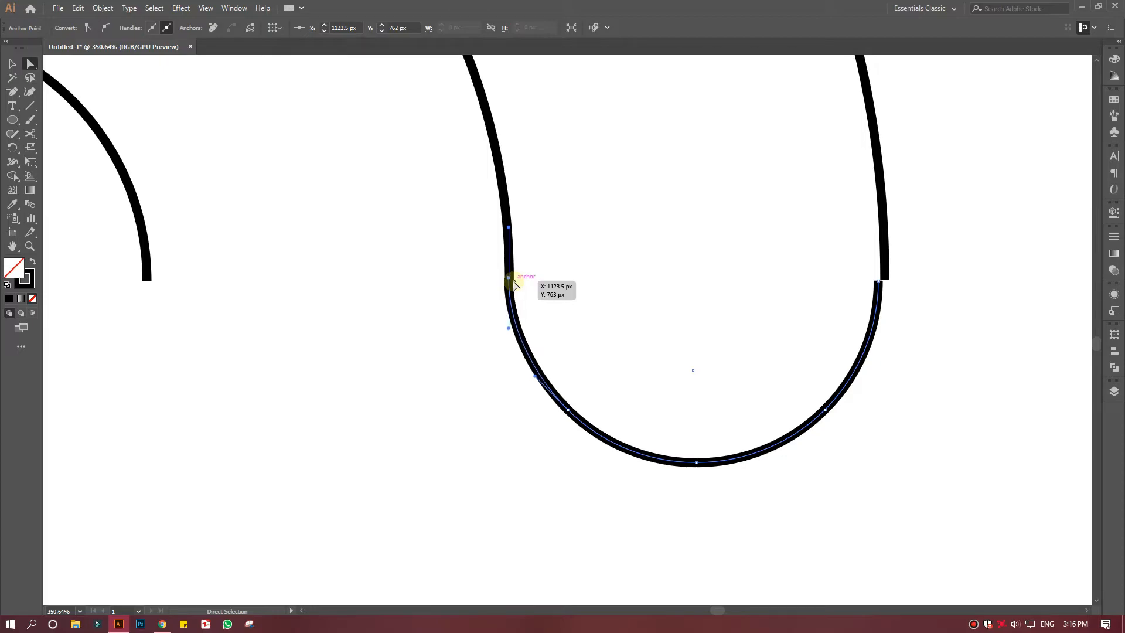
click(880, 283)
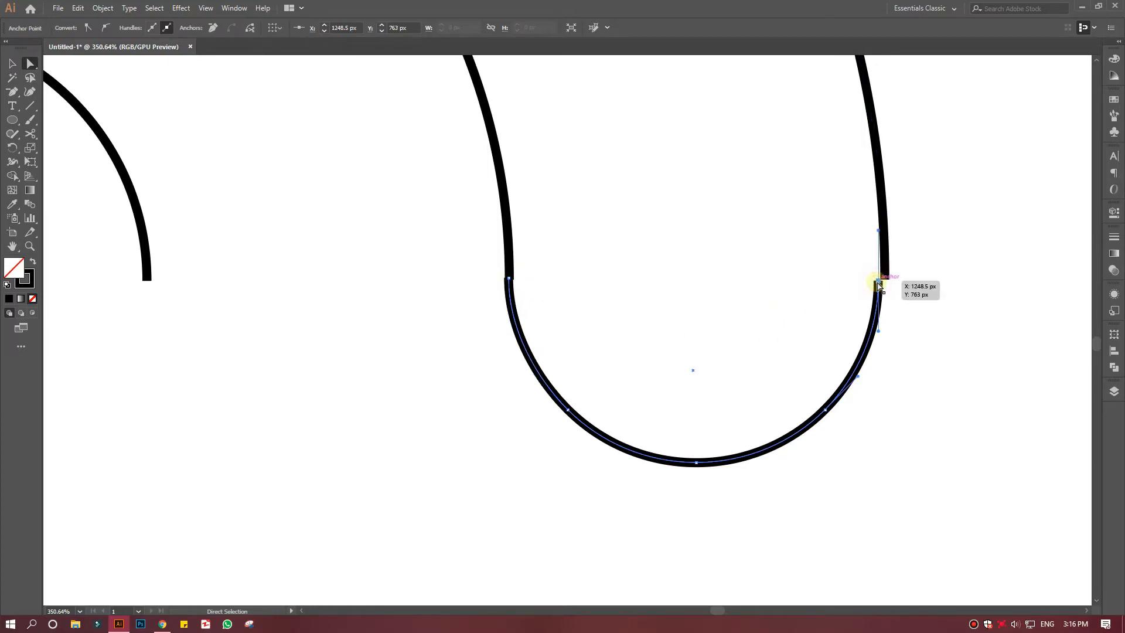
drag(880, 283, 885, 285)
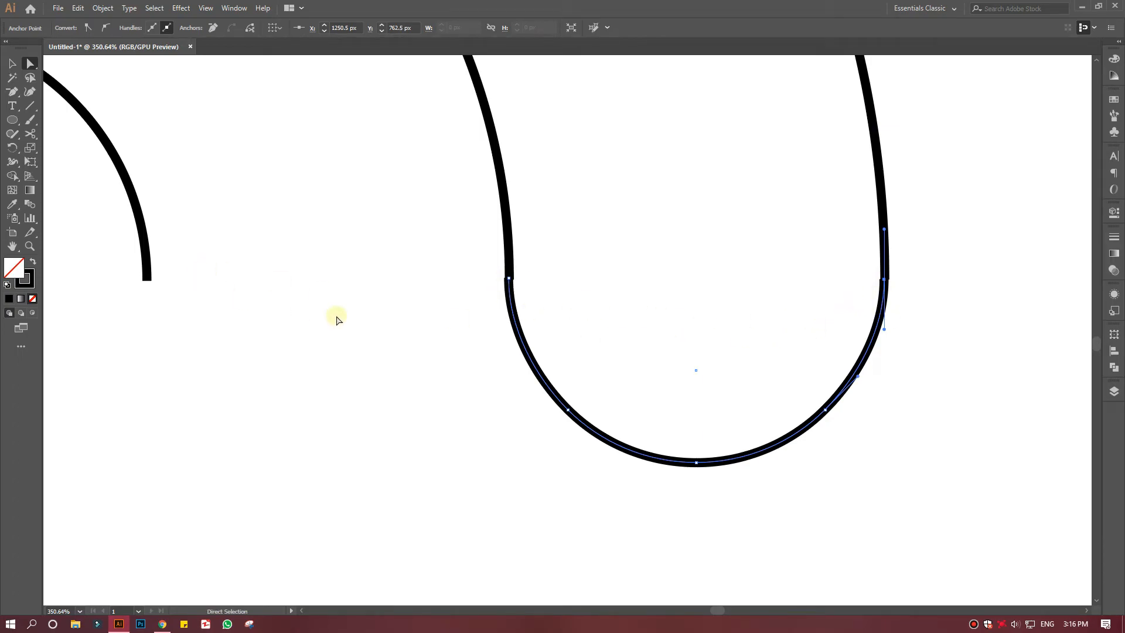
Move the middle small semicircle's upper end anchor to X 909.5, Y 850.5 px to meet the innermost arc's lower end.
drag(183, 338, 749, 226)
click(460, 422)
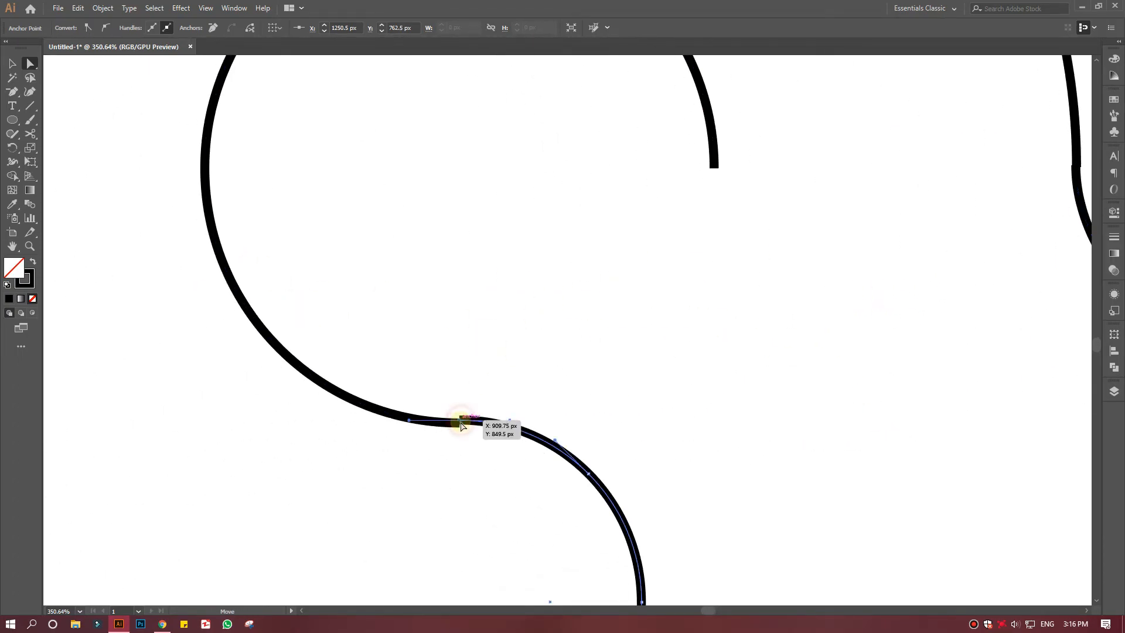
scroll(545, 378, down, 3)
scroll(787, 346, up, 1)
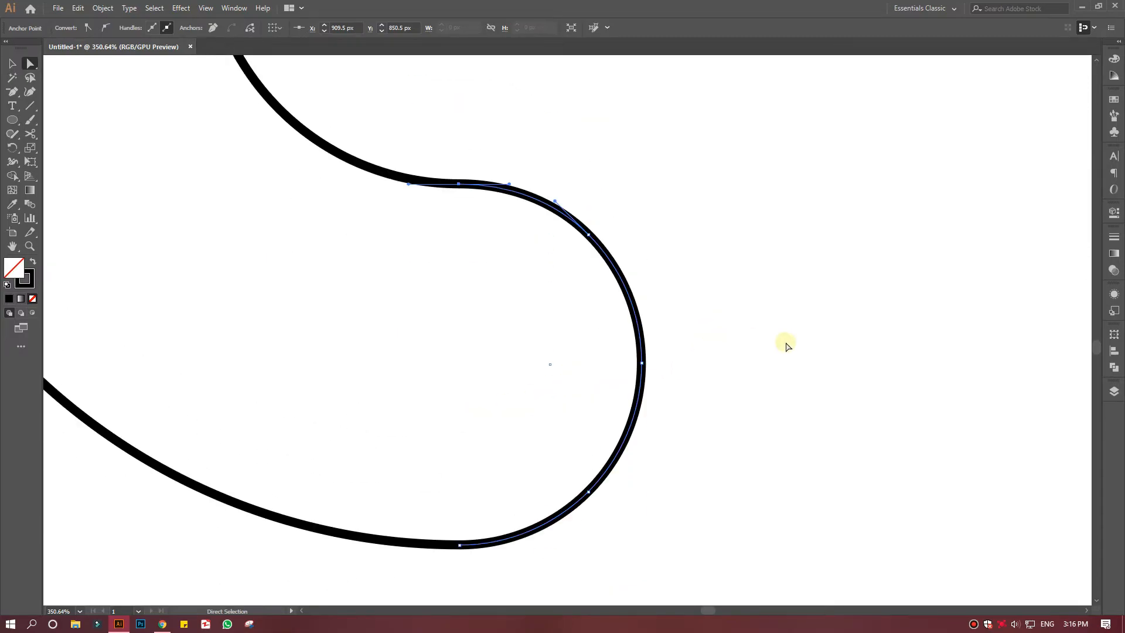
scroll(787, 347, up, 1)
click(643, 296)
scroll(809, 327, up, 4)
drag(940, 416, 771, 71)
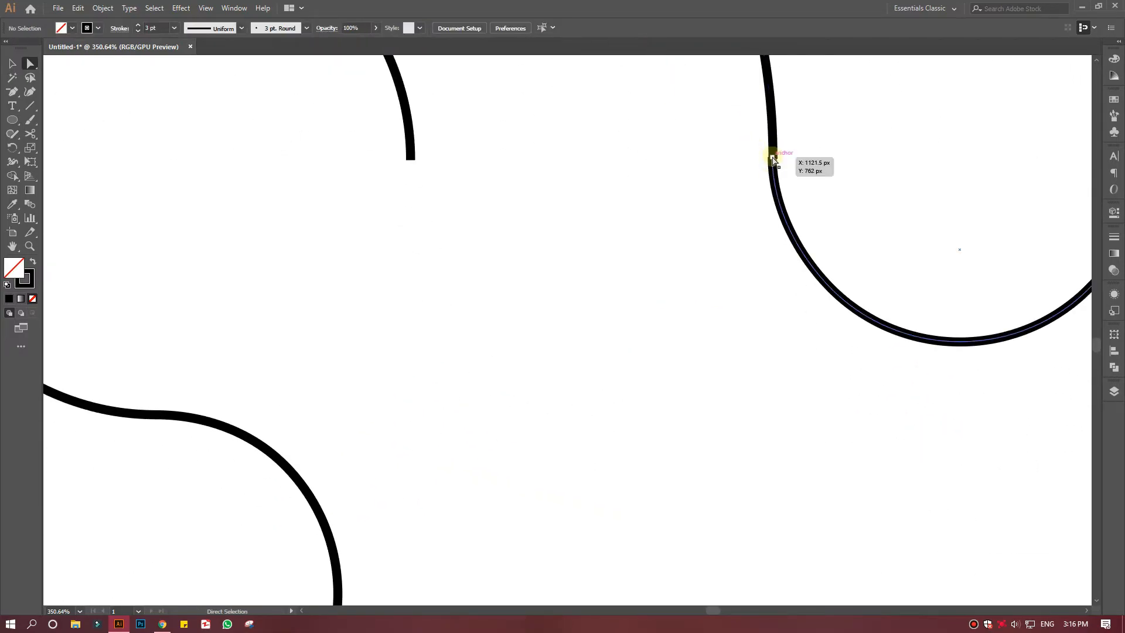
drag(773, 159, 774, 160)
key(ctrl+z)
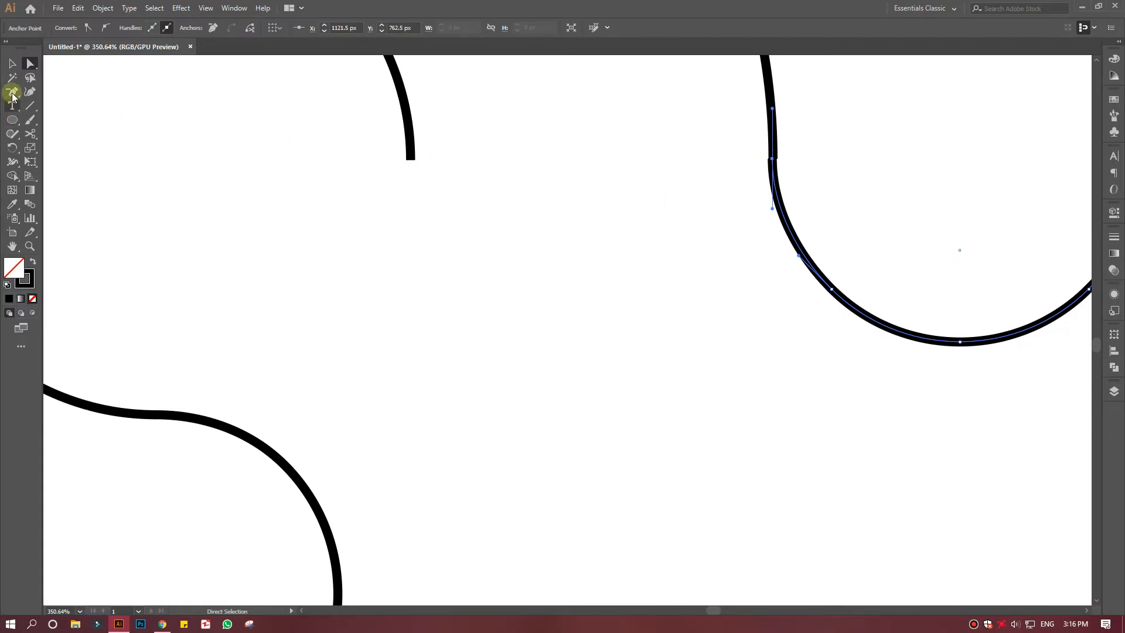
click(12, 133)
click(62, 189)
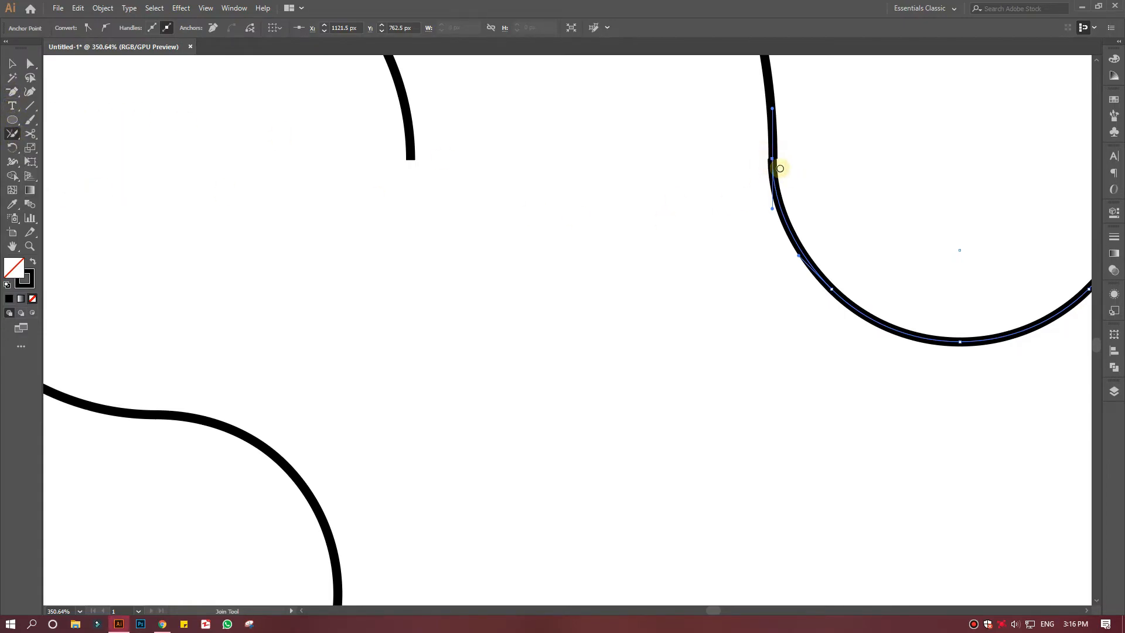
click(12, 63)
click(321, 194)
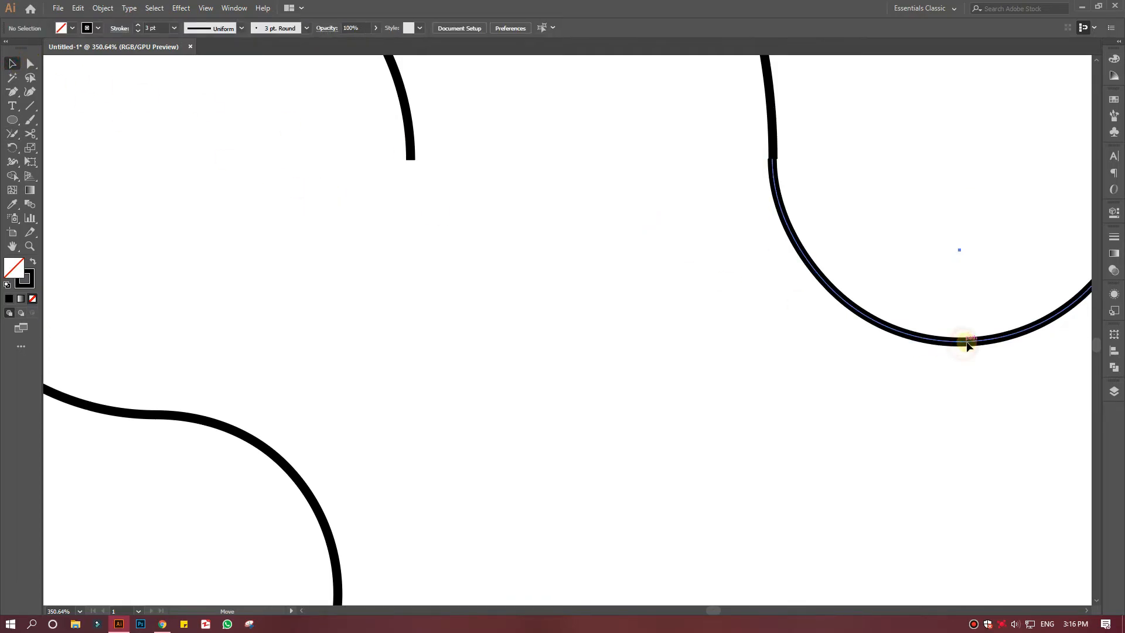
Nudge the right semicircle slightly to the right and move its left end anchor to X 1121.5, Y 762.5 px, onto the neighbouring arc's end.
click(965, 342)
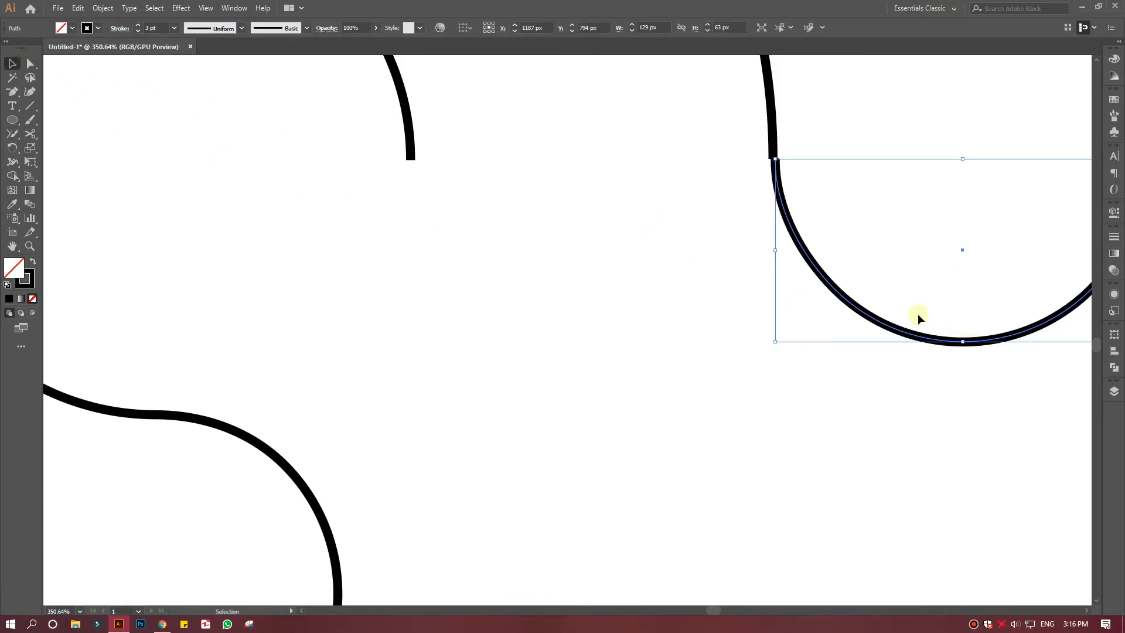
click(32, 65)
drag(773, 159, 772, 158)
click(780, 147)
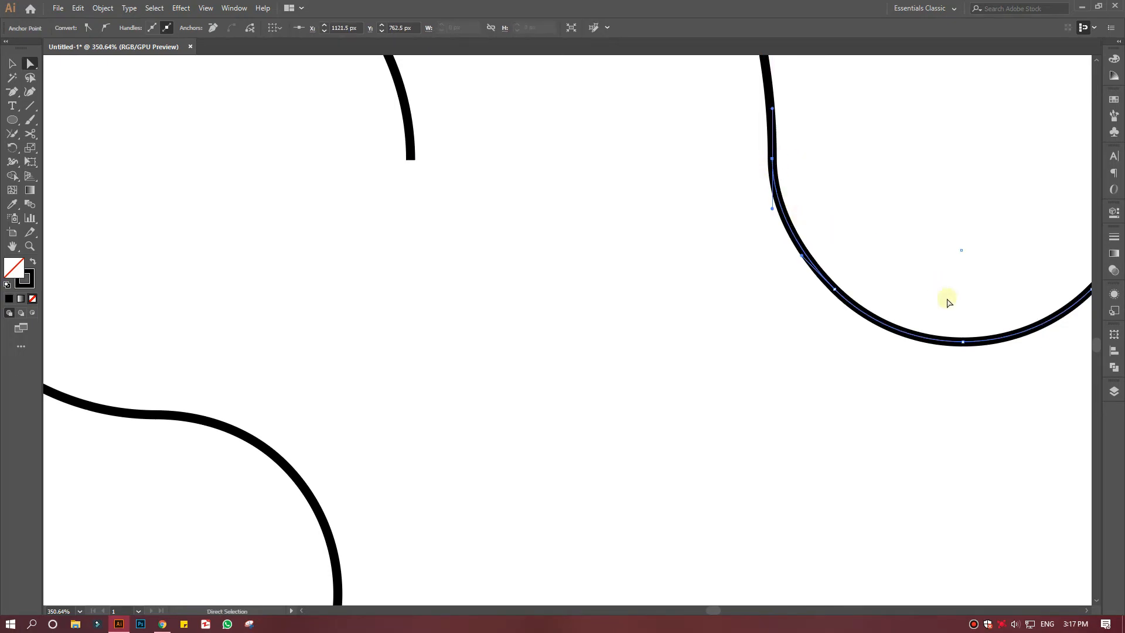
Align the right semicircle's right end anchor with the neighbouring large arc's end so the line runs through smoothly.
drag(991, 325, 728, 336)
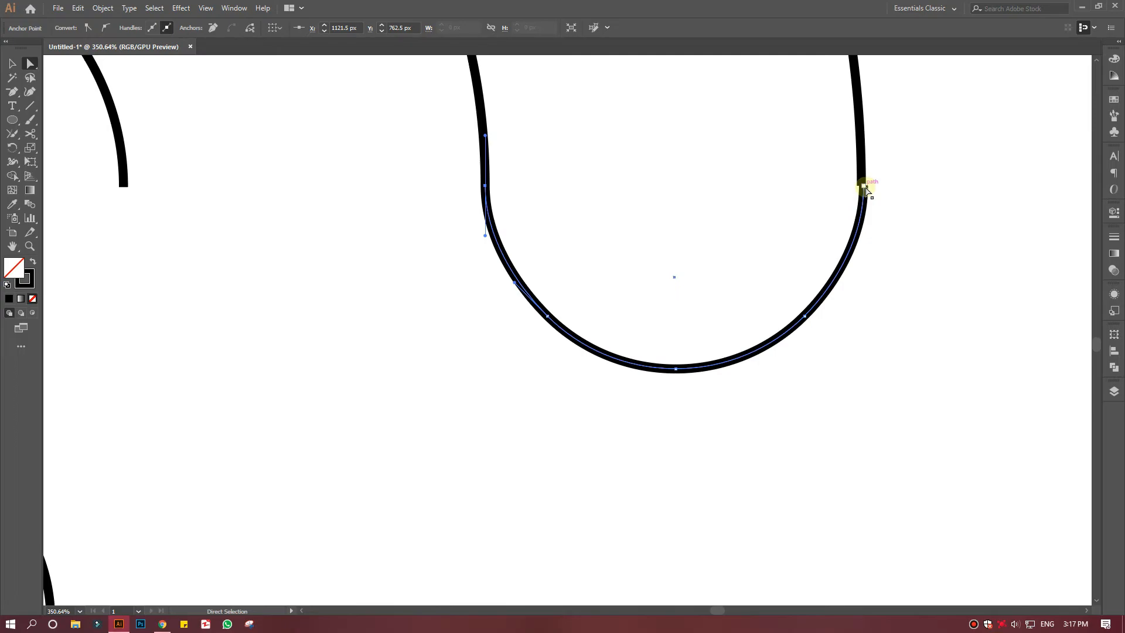
drag(866, 190, 865, 193)
click(866, 156)
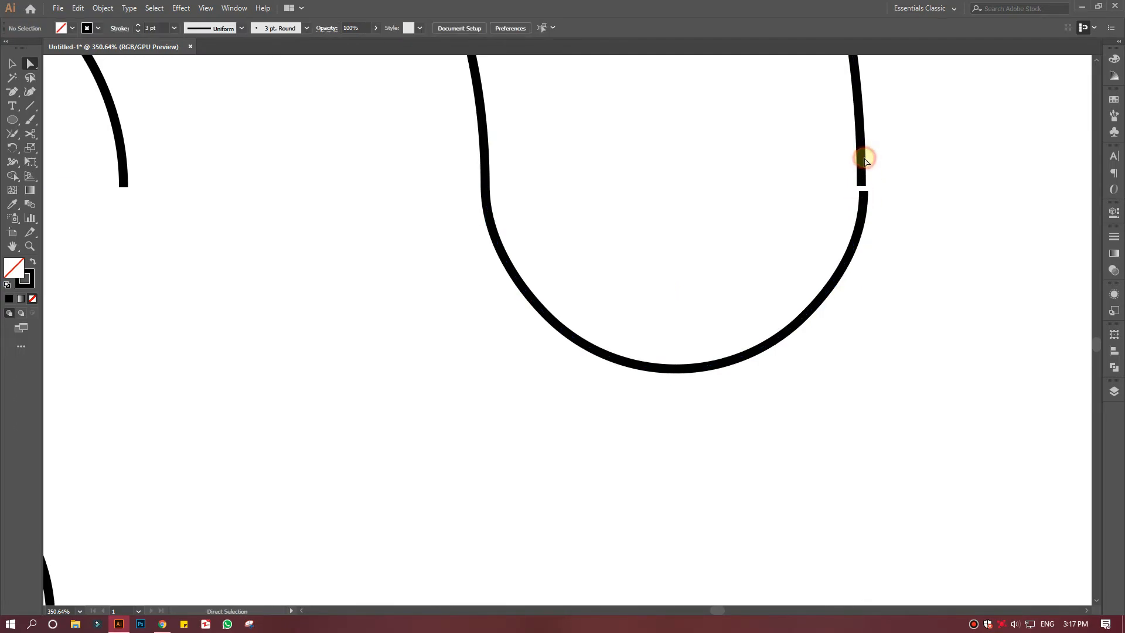
click(862, 163)
drag(863, 191, 864, 189)
click(879, 230)
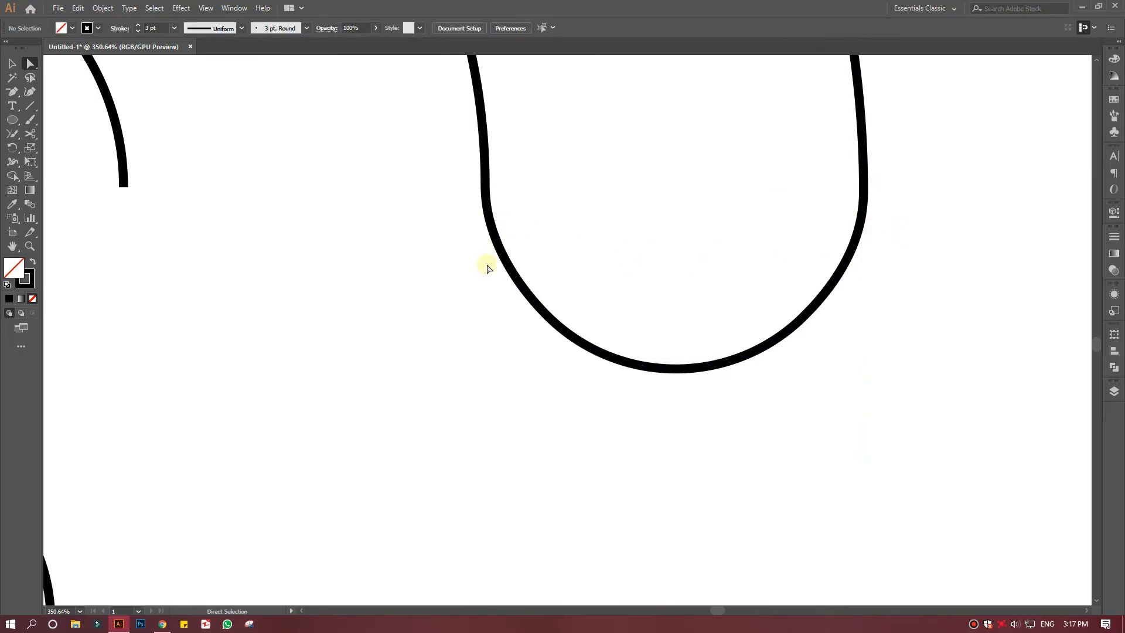
Move the lowest semicircle's upper end anchor to X 911.5, Y 1104.5 px and its lower end anchor onto the outermost arc's end.
key(ctrl+minus)
key(ctrl+minus)
key(ctrl+minus)
key(ctrl+minus)
key(ctrl+minus)
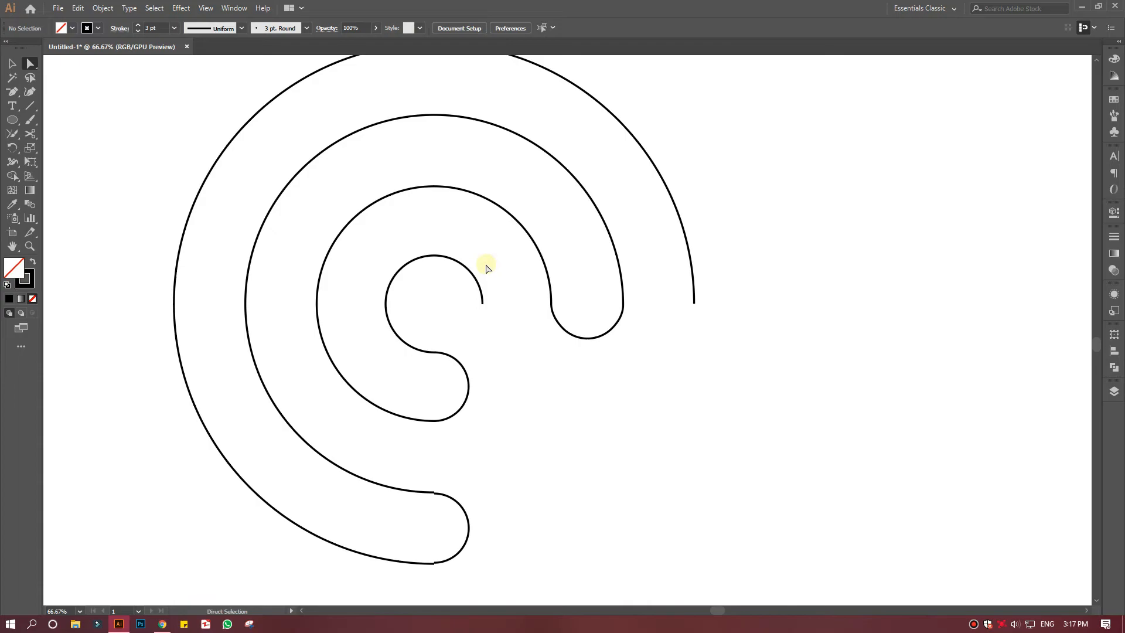
mouse_move(424, 491)
mouse_down()
mouse_move(598, 541)
mouse_move(548, 365)
mouse_move(629, 403)
mouse_up()
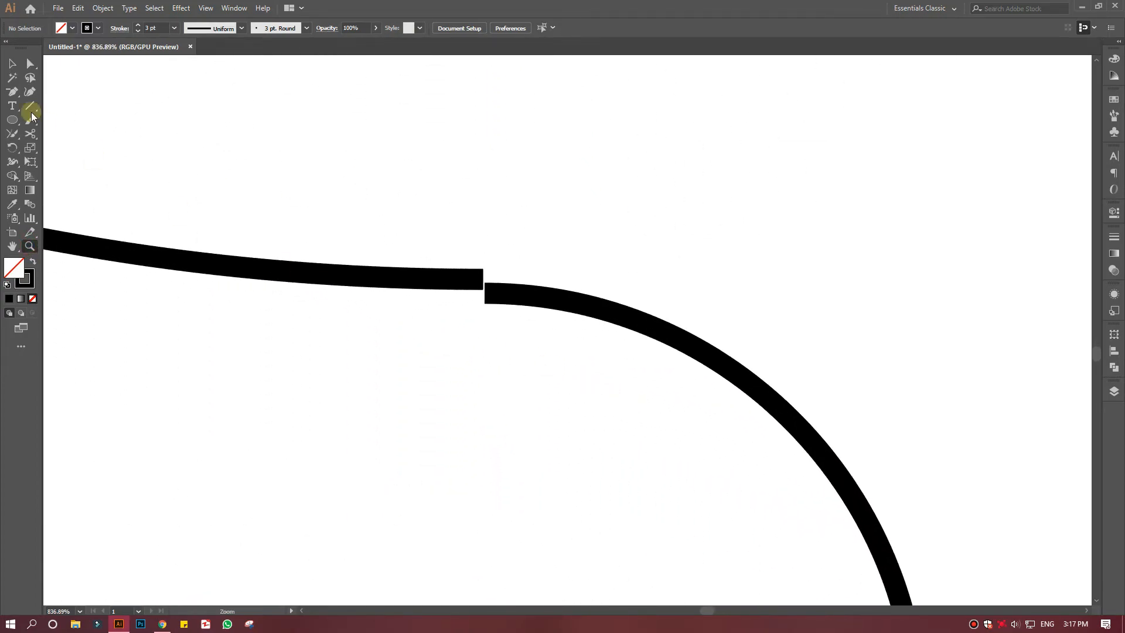
click(30, 64)
mouse_move(485, 293)
mouse_down()
mouse_move(496, 288)
mouse_move(481, 278)
mouse_move(495, 287)
mouse_up()
scroll(522, 321, down, 10)
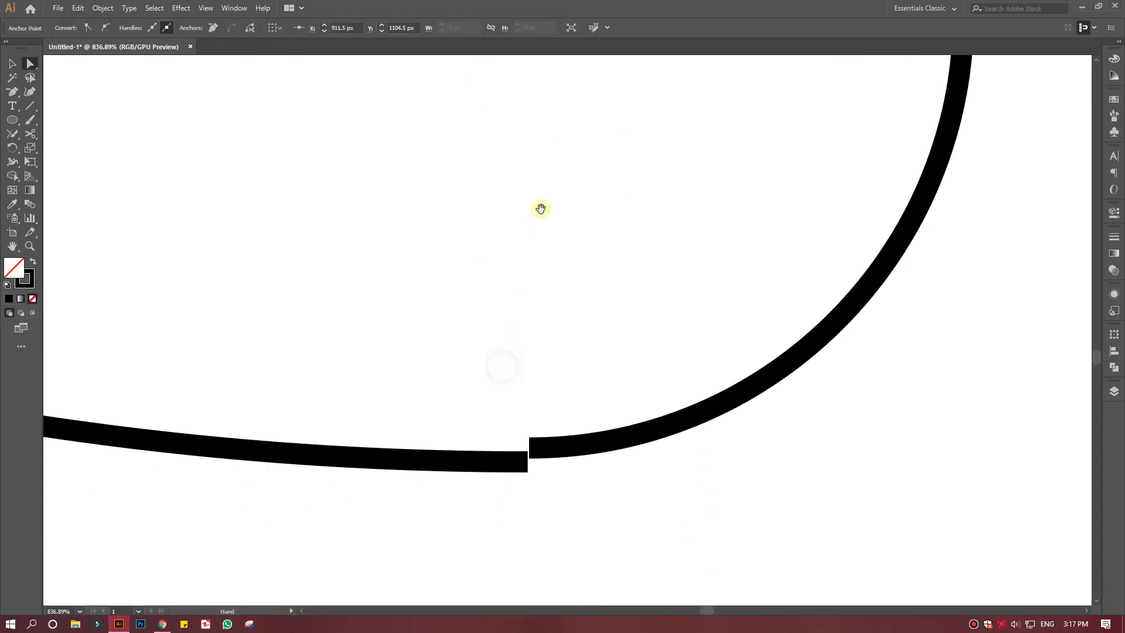
drag(536, 452, 540, 461)
click(524, 375)
key(ctrl+0)
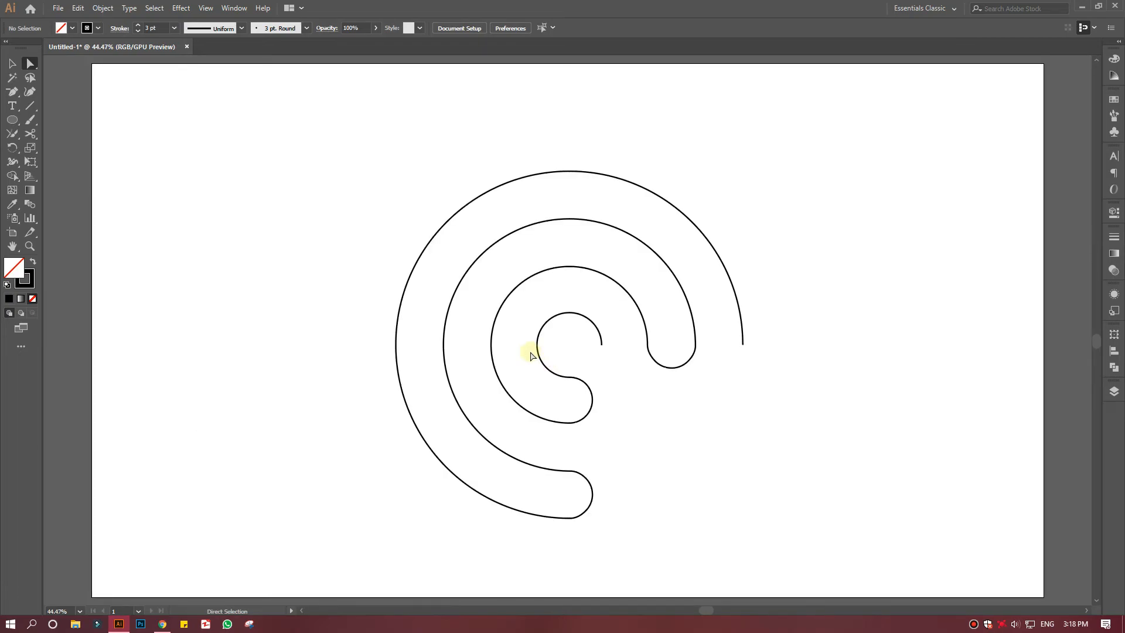
drag(392, 202, 724, 520)
key(v)
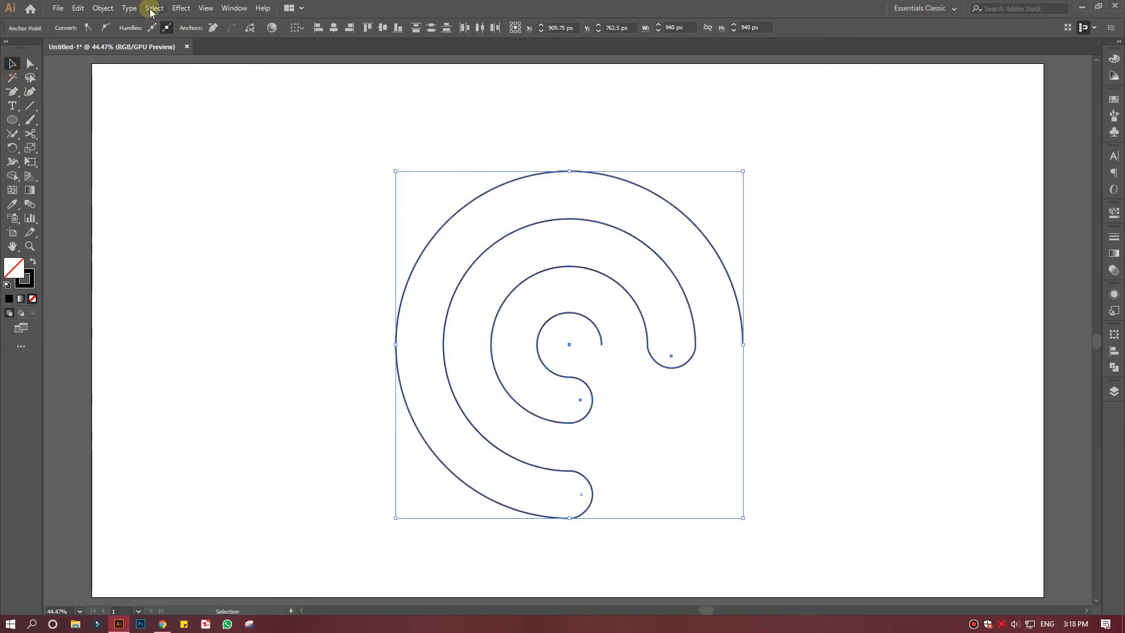
click(229, 268)
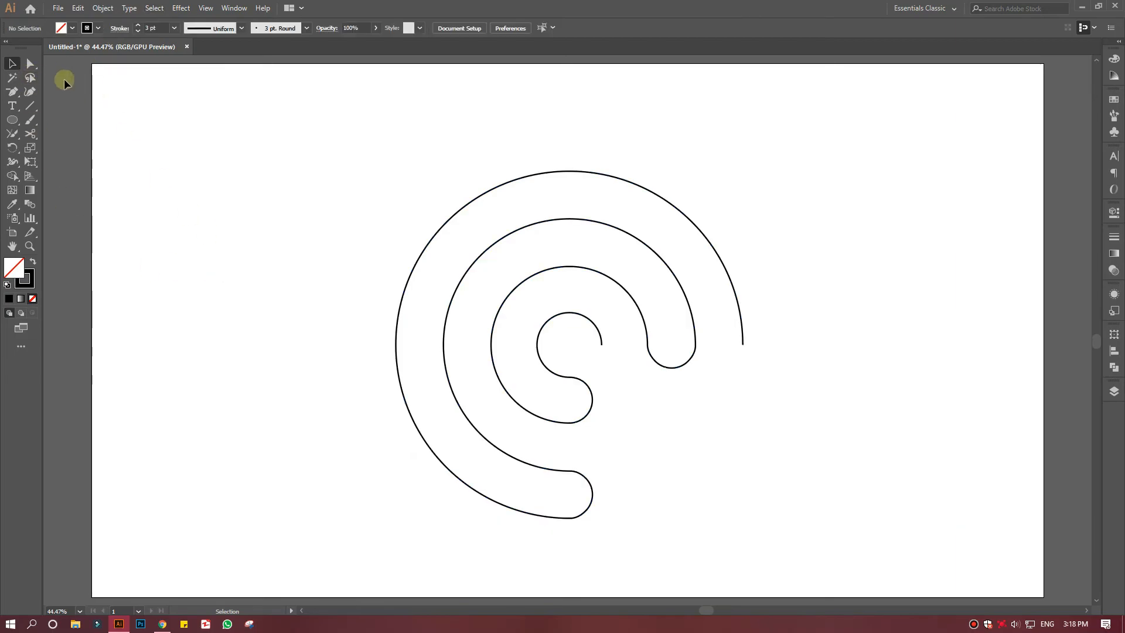
click(418, 266)
click(150, 27)
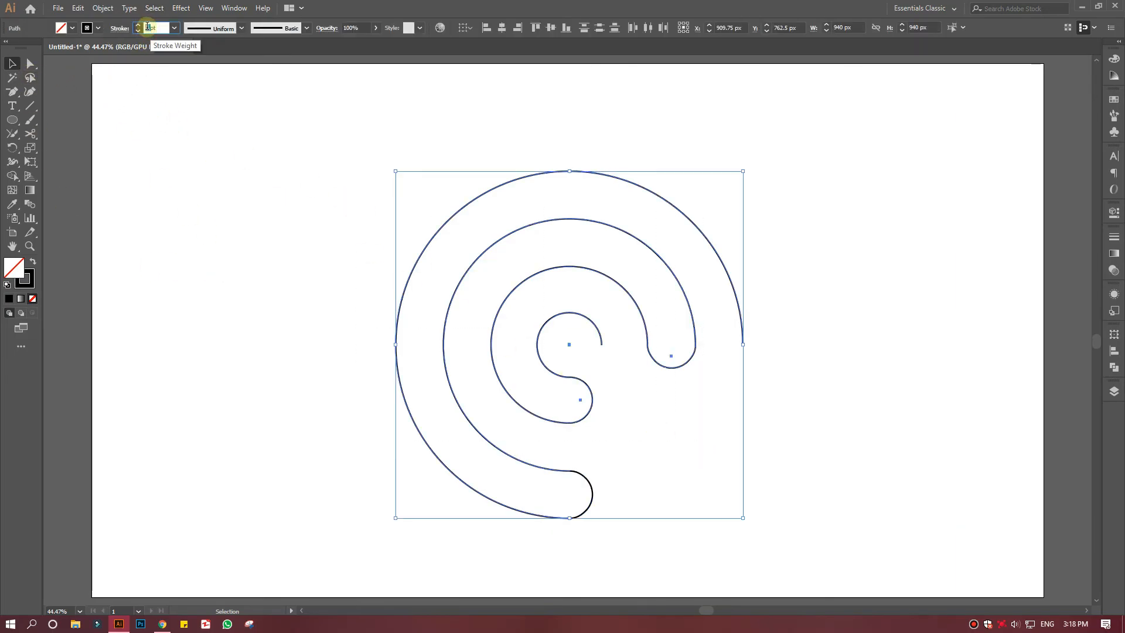
text(3)
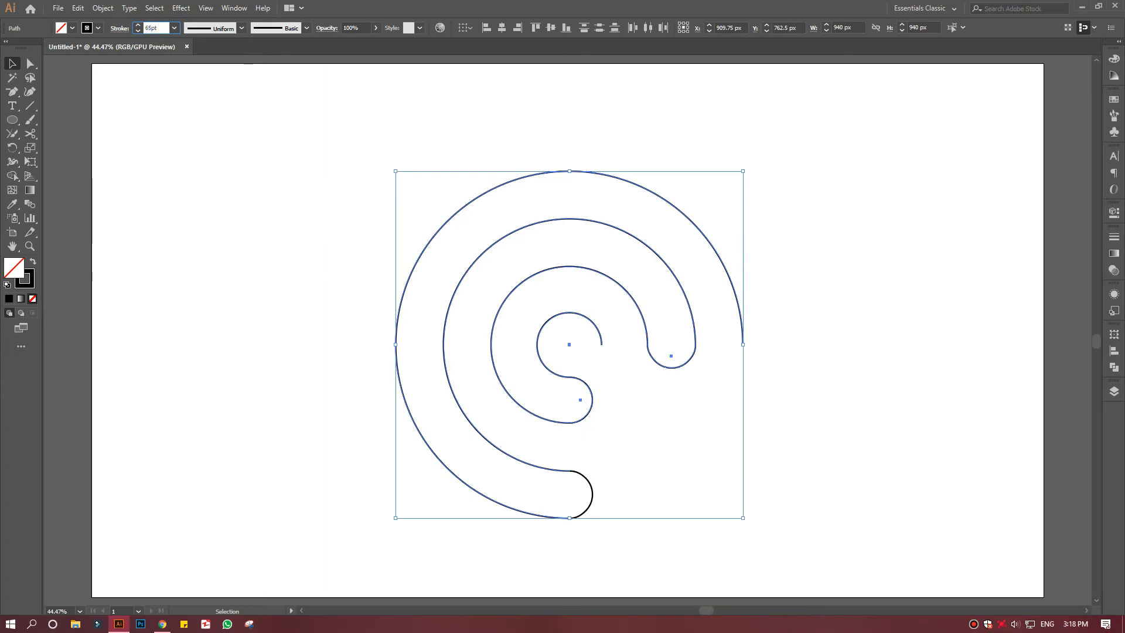
click(249, 189)
key(ctrl+z)
click(297, 350)
Select all arcs of the design and set their stroke weight to 65 pt.
key(ctrl+a)
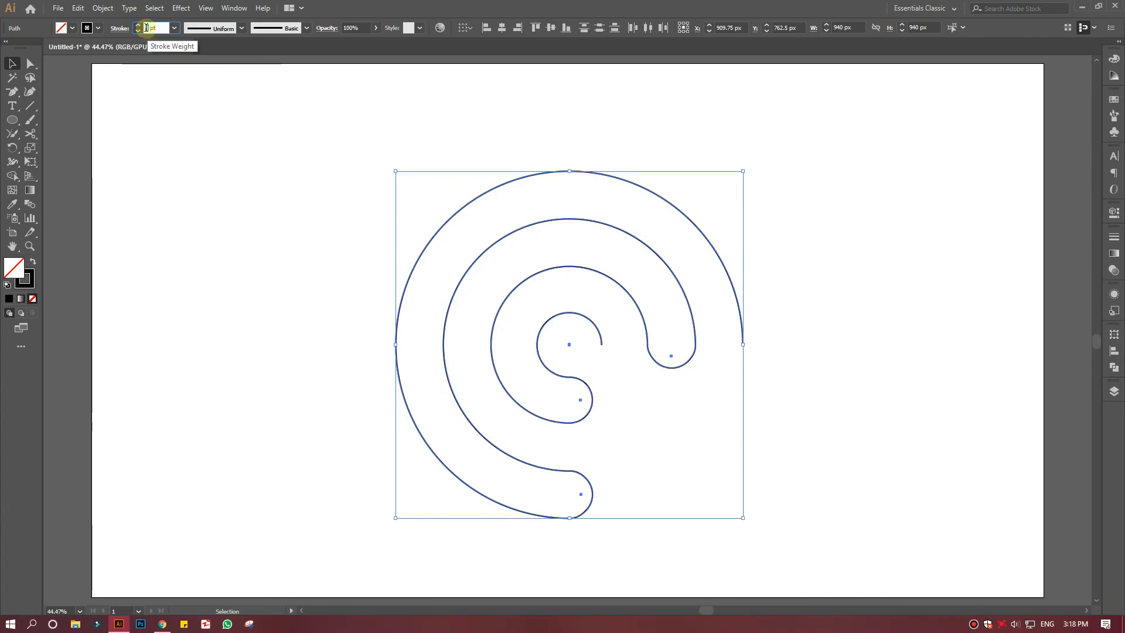
text(65)
key(Return)
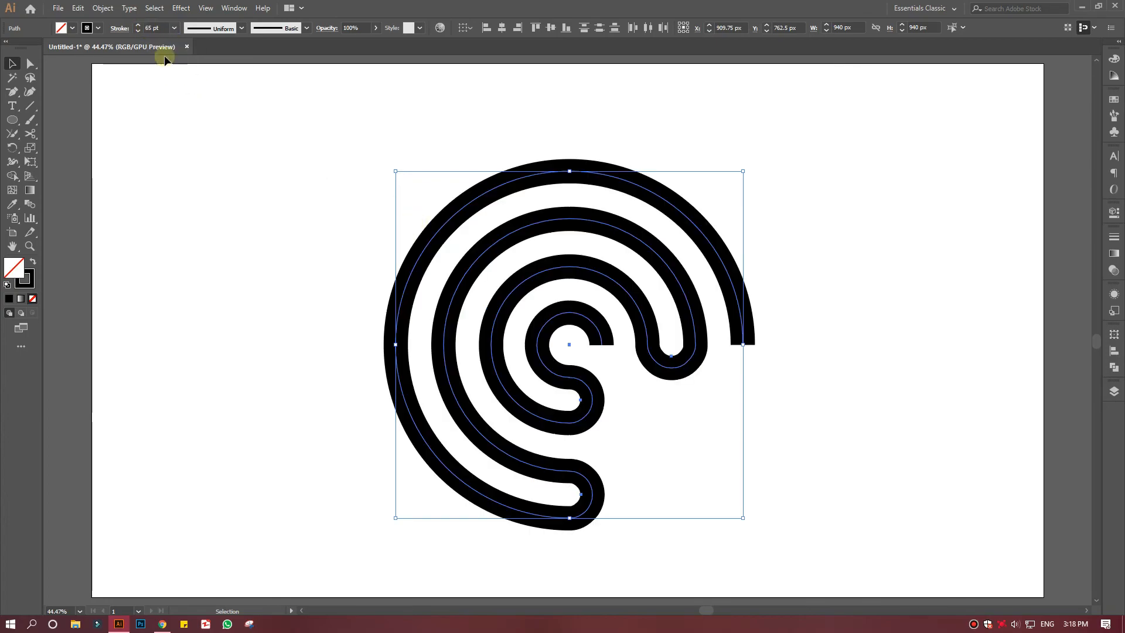
Reduce the stroke weight of all arcs gradually to 29 pt.
click(138, 31)
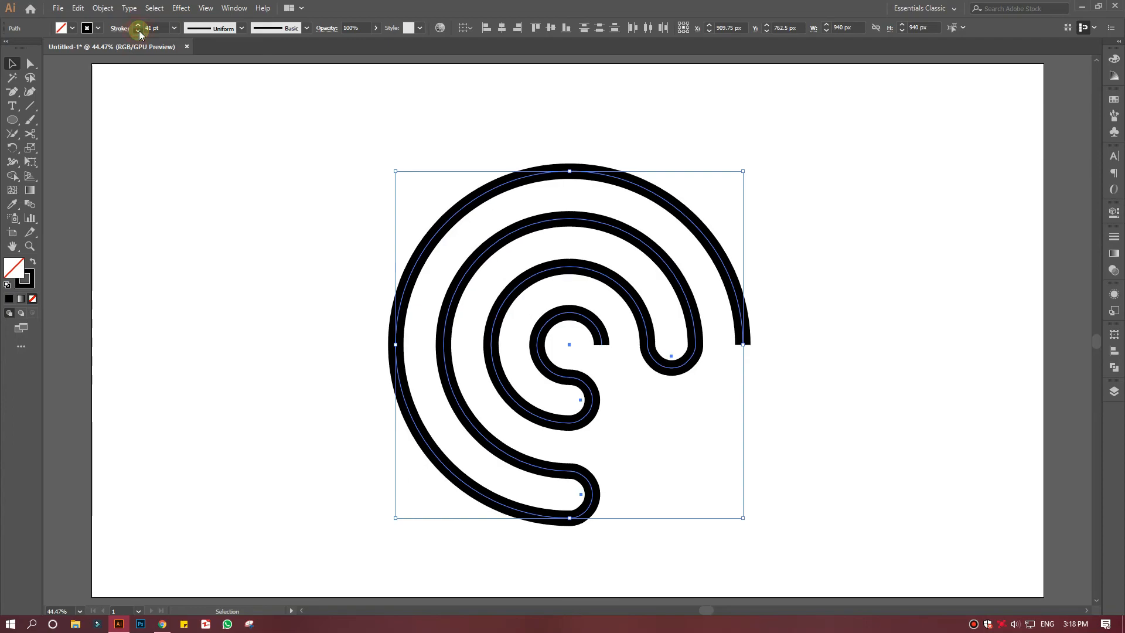
click(175, 175)
drag(254, 183, 540, 397)
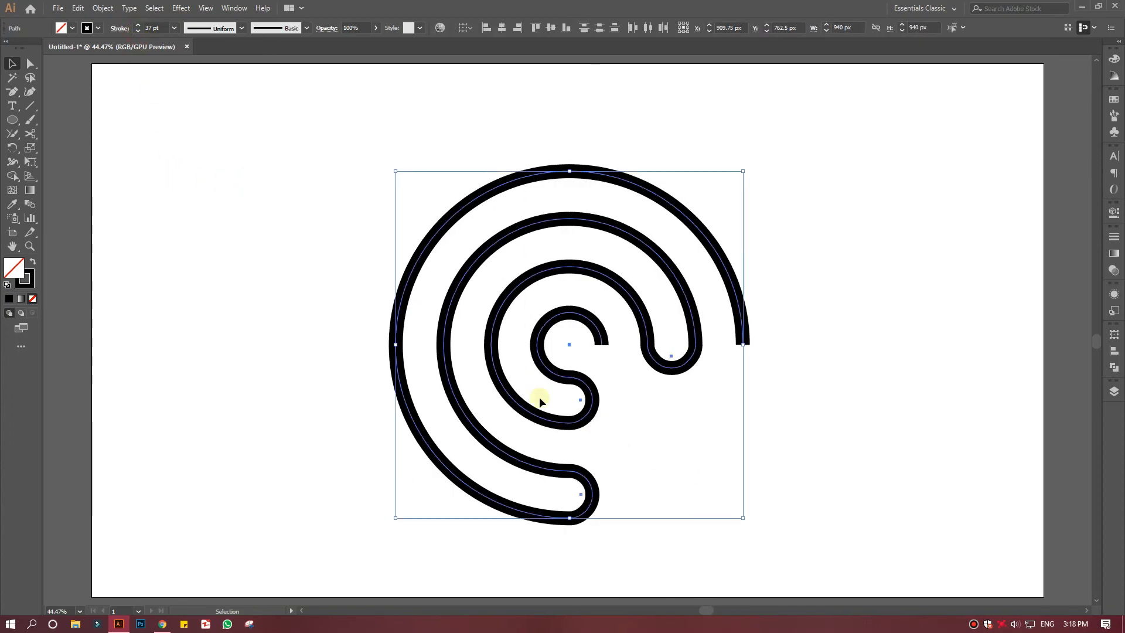
click(139, 31)
click(138, 31)
click(244, 222)
click(399, 299)
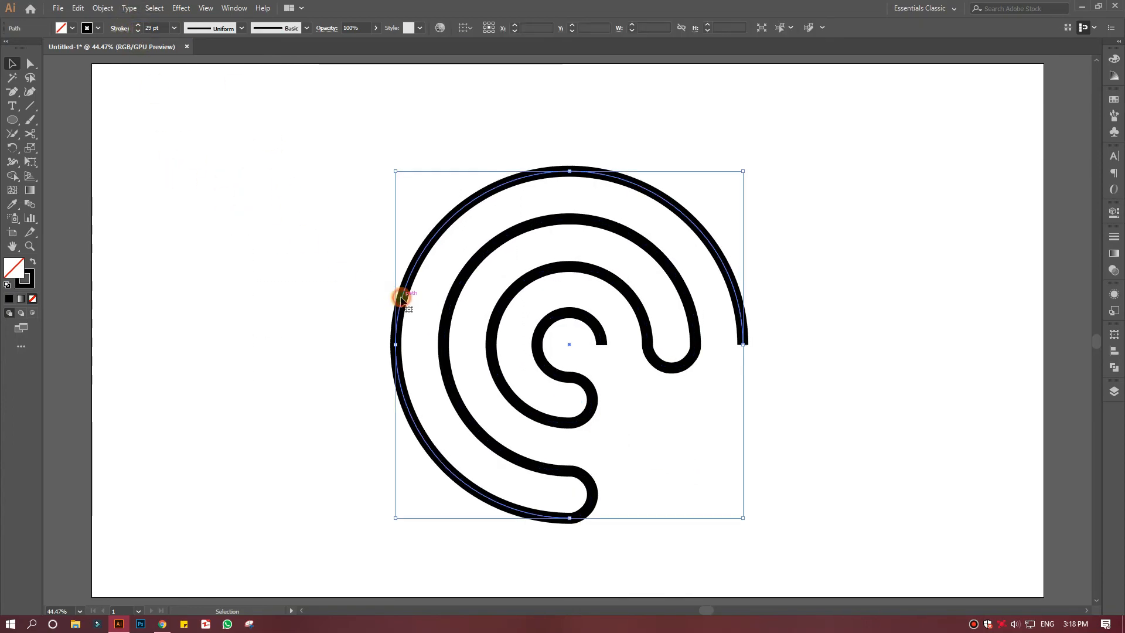
Select the whole winding line design and set its stroke weight to the 20 pt preset.
mouse_move(290, 197)
mouse_down()
mouse_move(583, 409)
mouse_move(822, 496)
mouse_move(788, 483)
mouse_up()
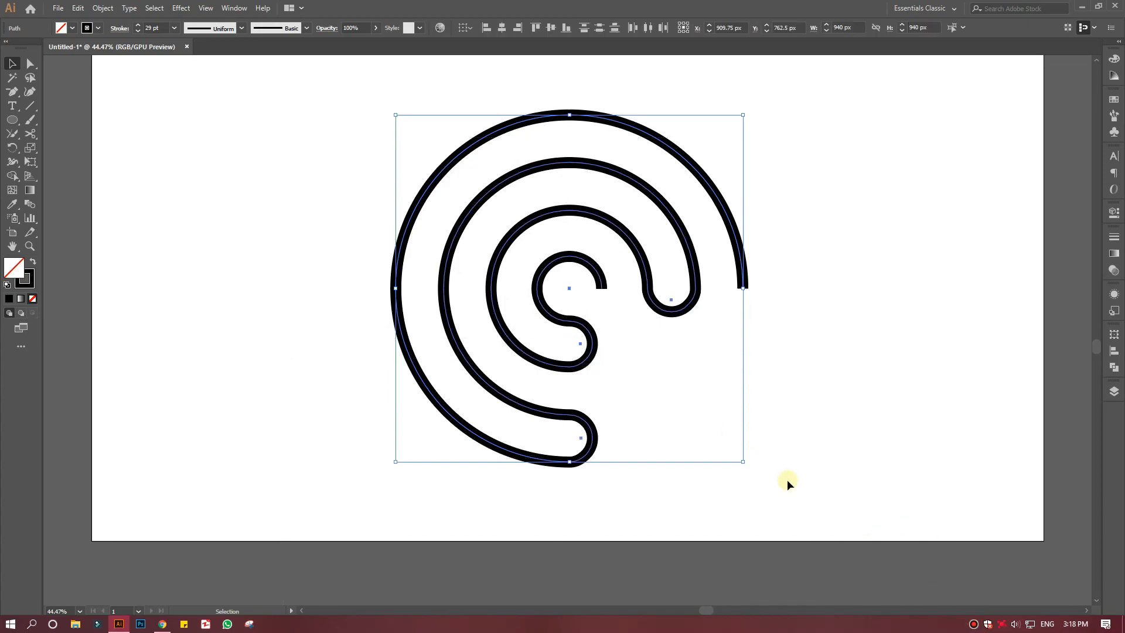
click(176, 30)
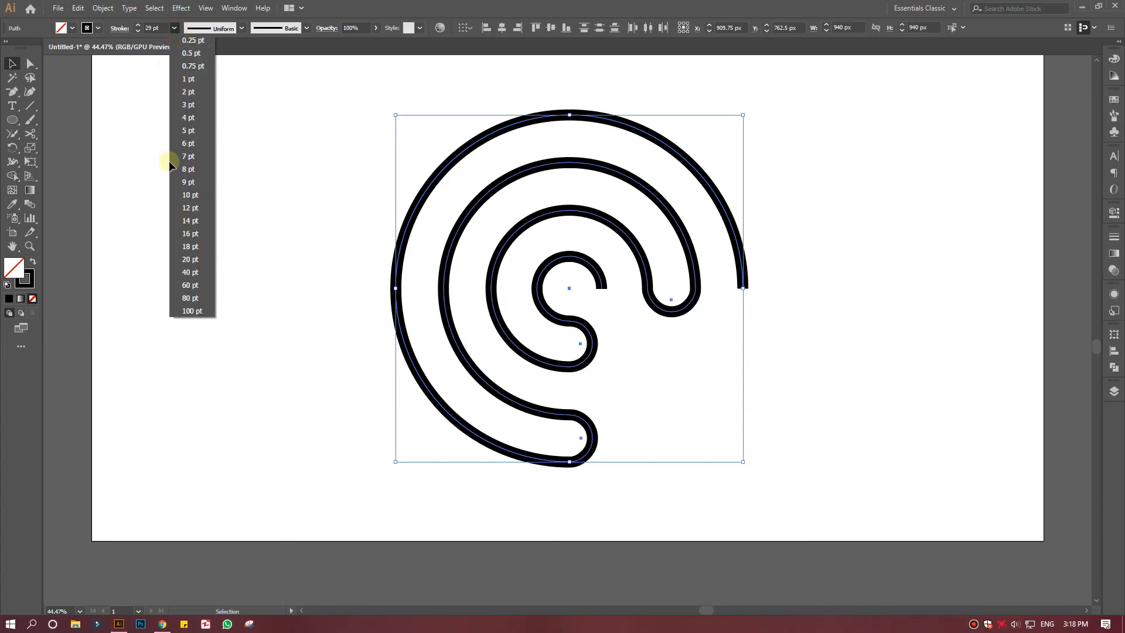
click(192, 258)
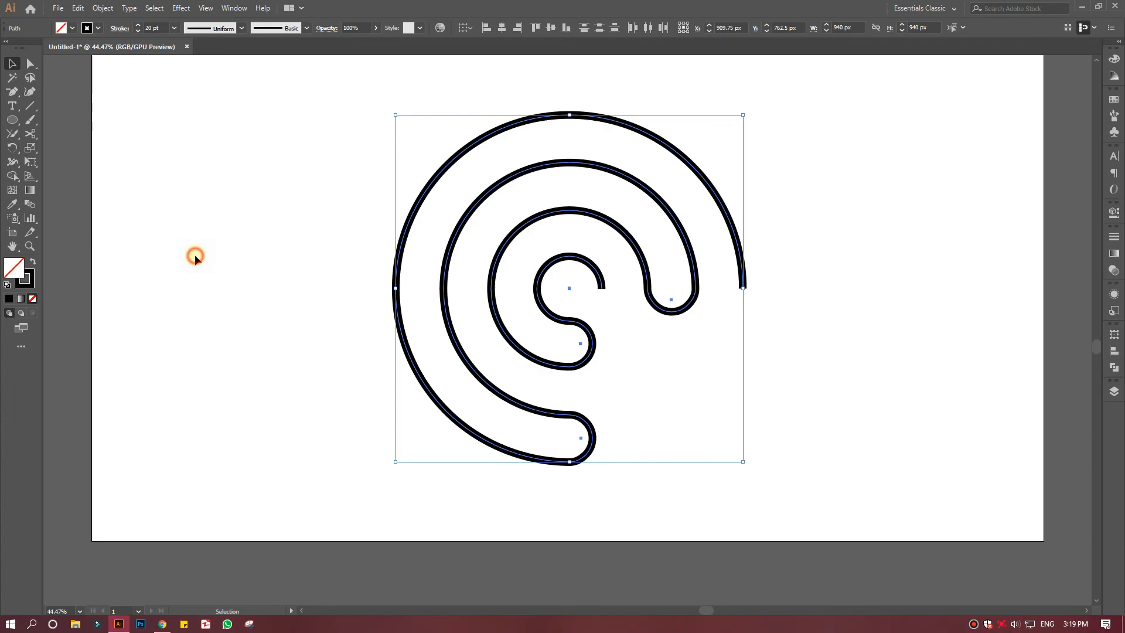
click(283, 262)
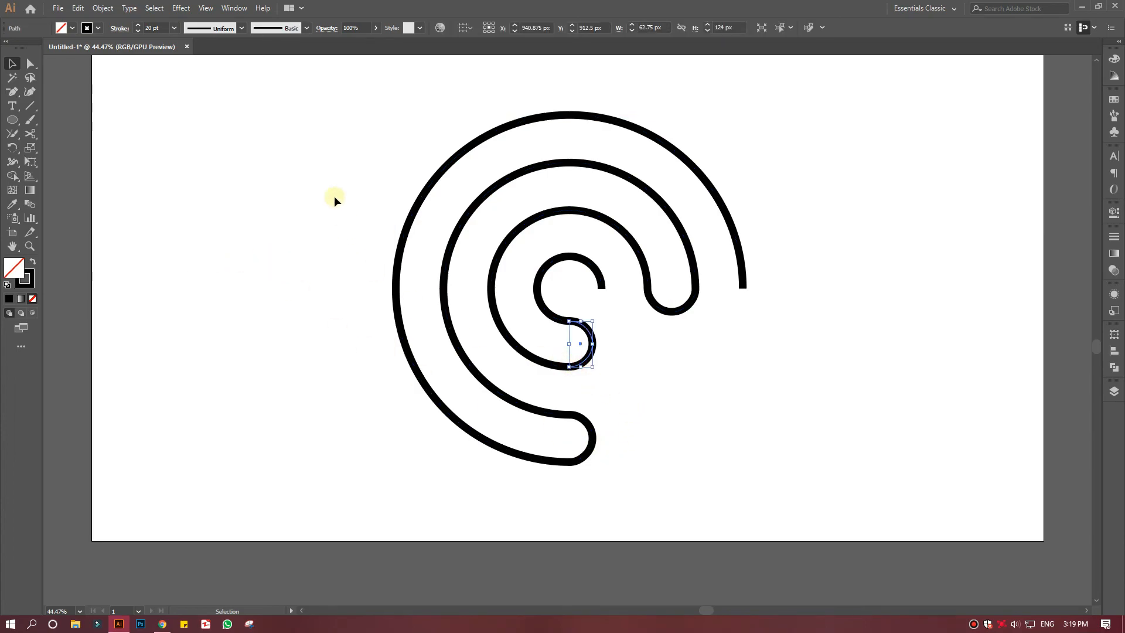
Rotate the whole design about 45° counterclockwise so its opening faces right like a letter C.
drag(338, 179, 852, 339)
click(830, 387)
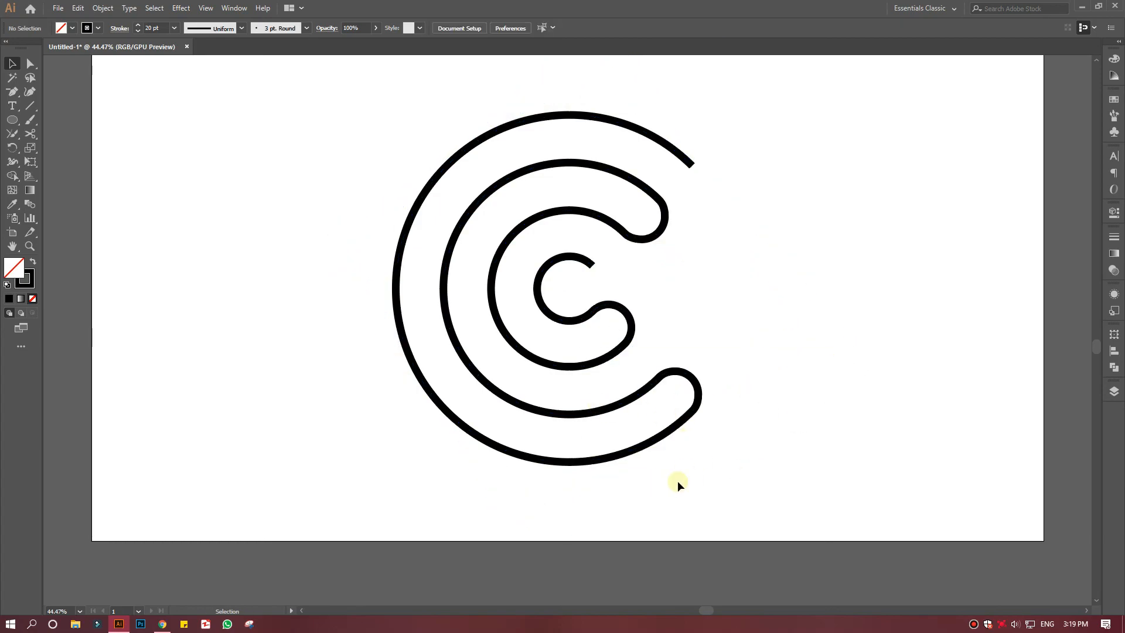
key(ctrl+0)
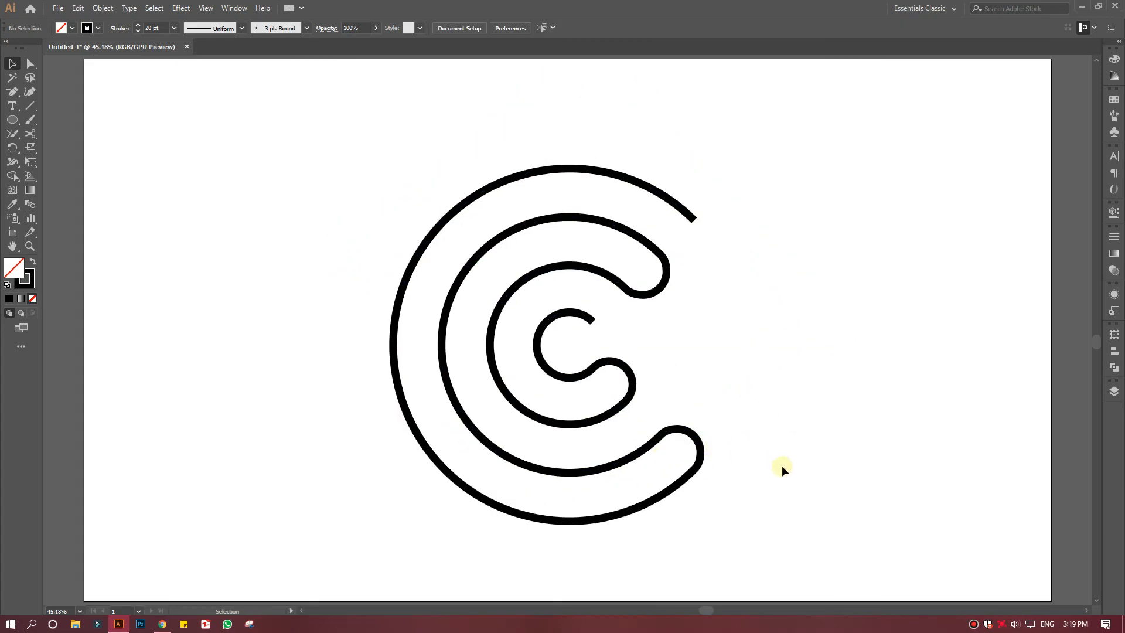